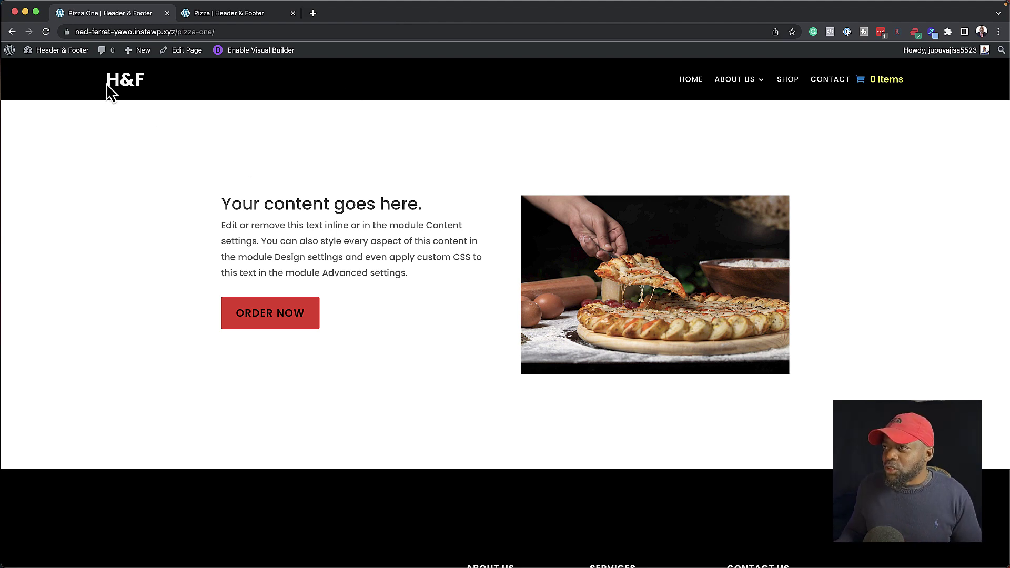
Step: Scroll through the Pizza page preview and briefly highlight its dynamic PIZZA title
scroll(153, 391, down, 3)
scroll(357, 322, up, 3)
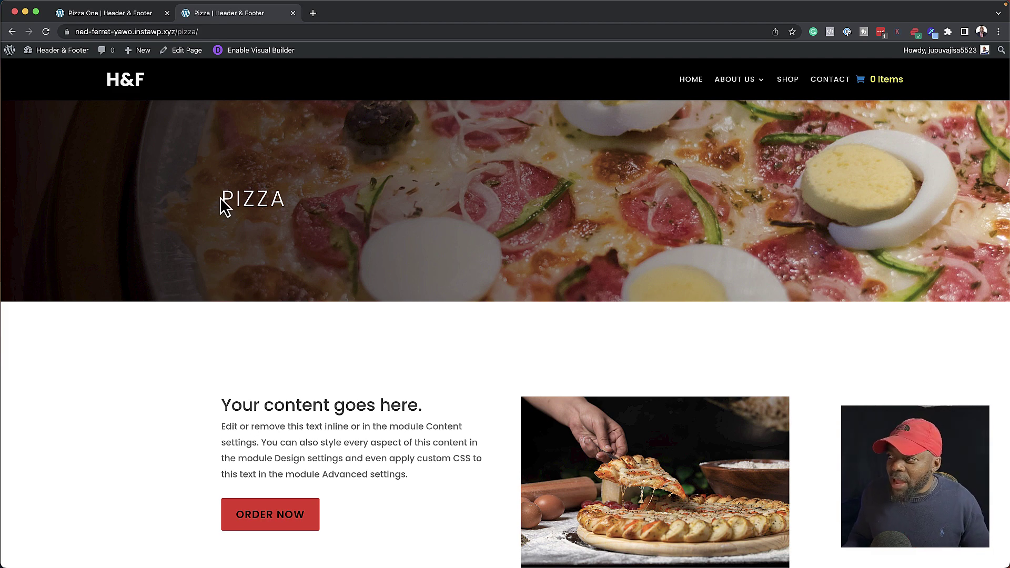
drag(220, 203, 284, 198)
click(178, 340)
scroll(278, 318, down, 2)
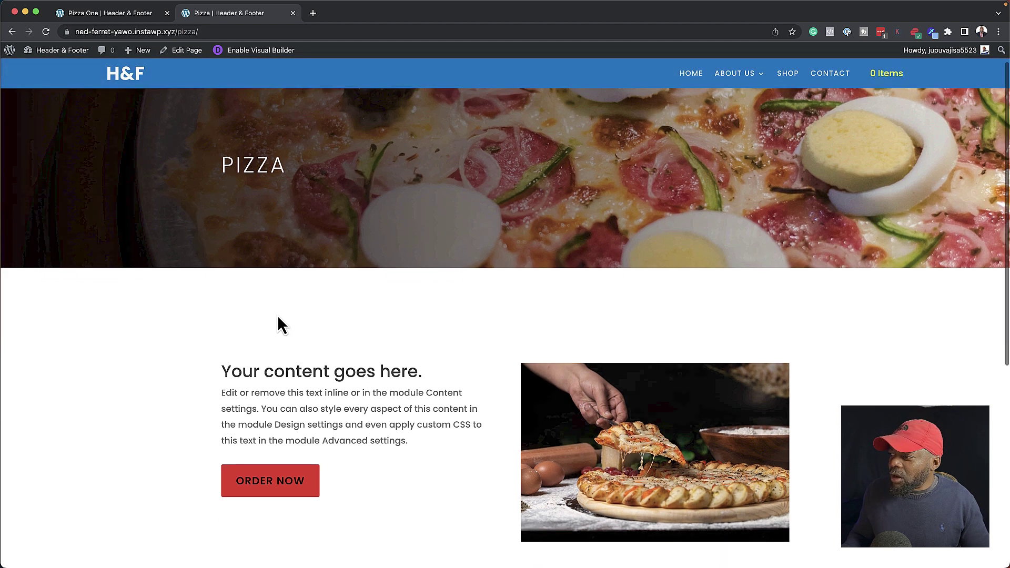
scroll(467, 428, up, 2)
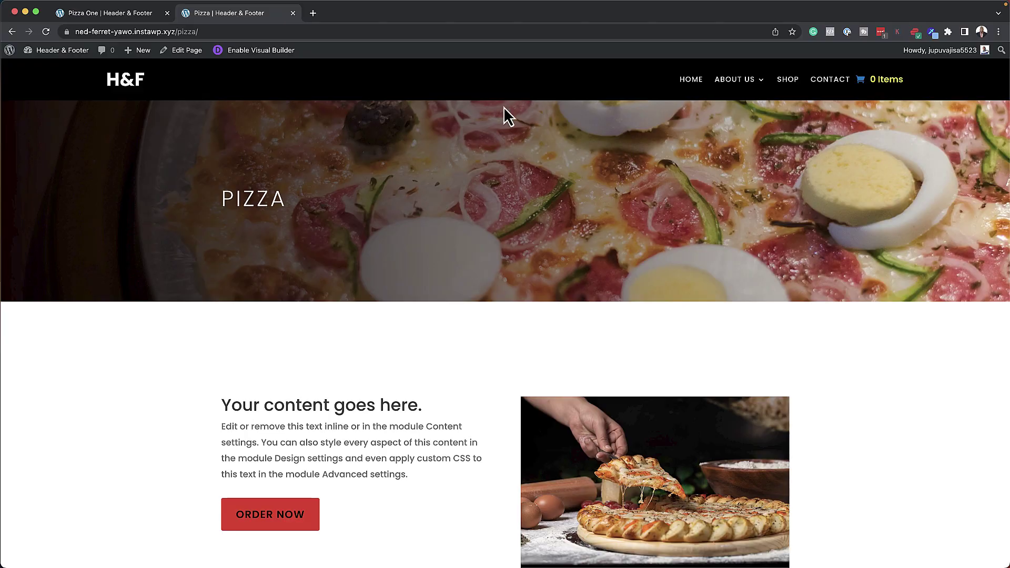
scroll(445, 395, down, 7)
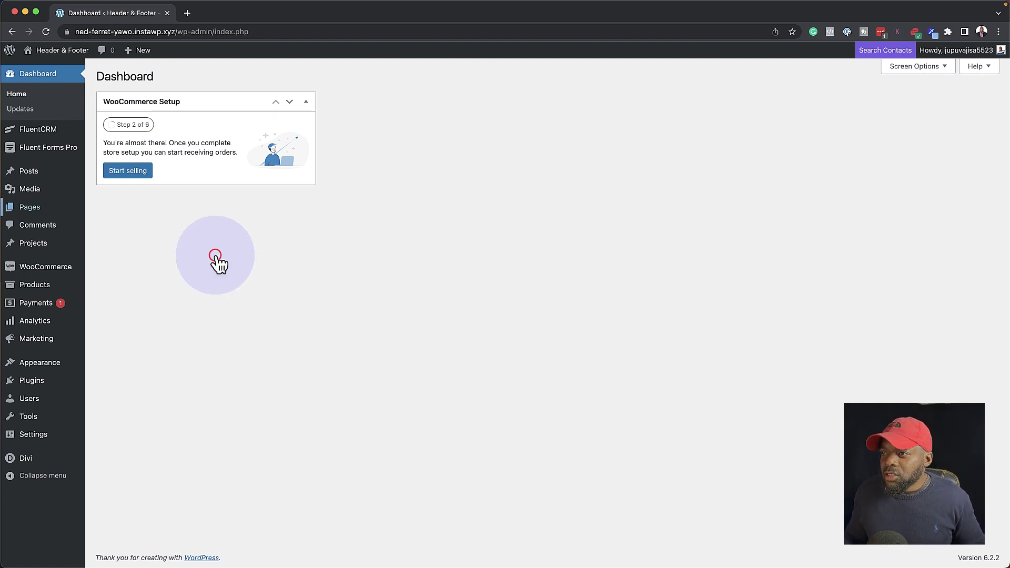
Step: Create a new page titled Pizza and start it in the Divi Builder from scratch
click(112, 223)
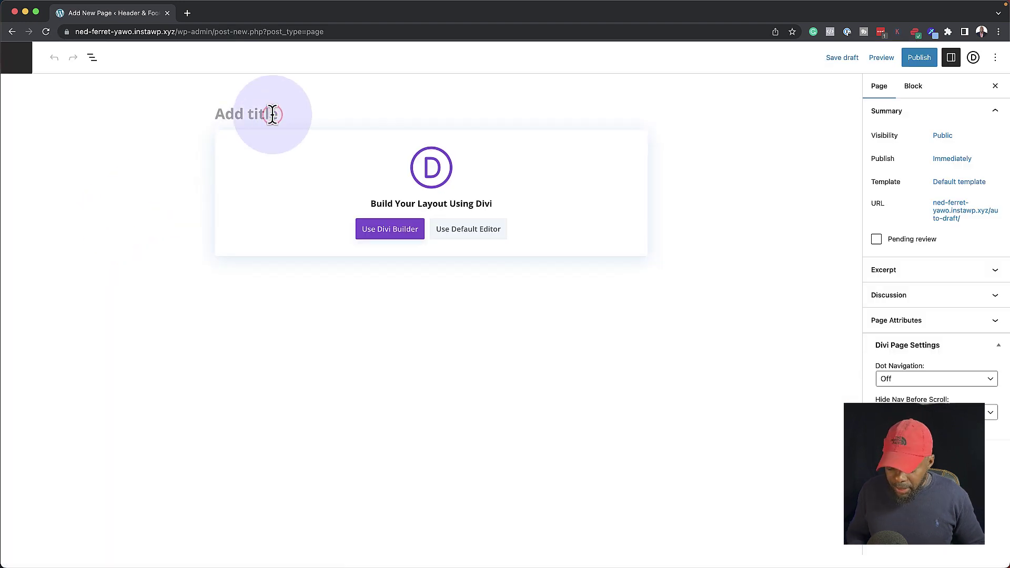
click(272, 115)
text(Pizza)
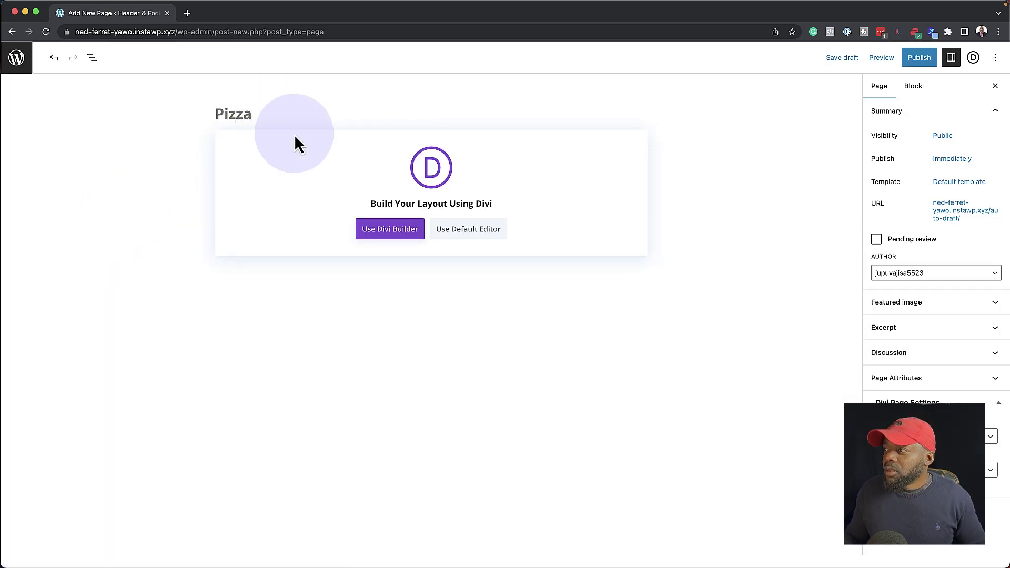
click(408, 232)
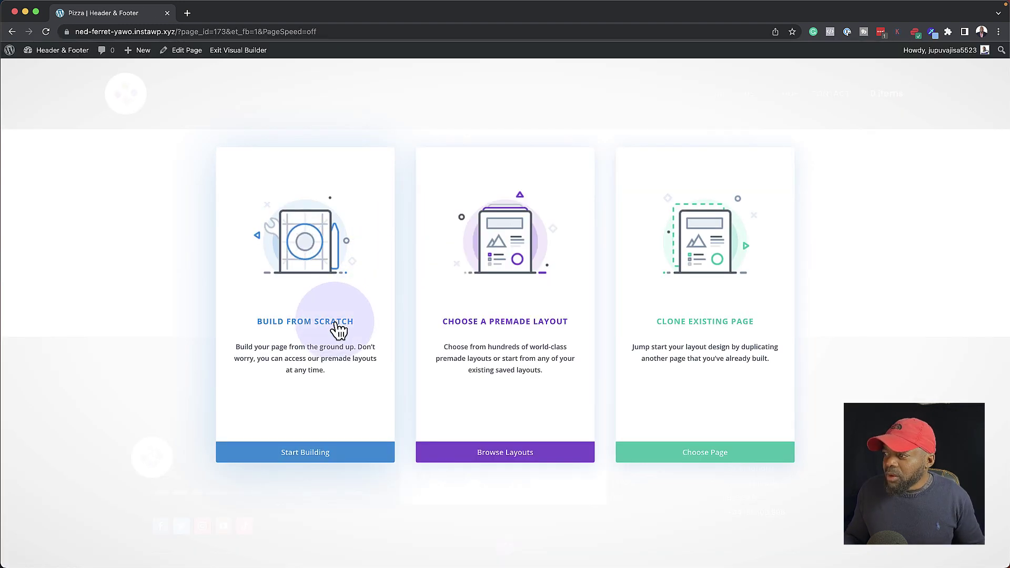
click(338, 330)
Step: Add a one-column row with a Text module and confirm its settings
click(594, 229)
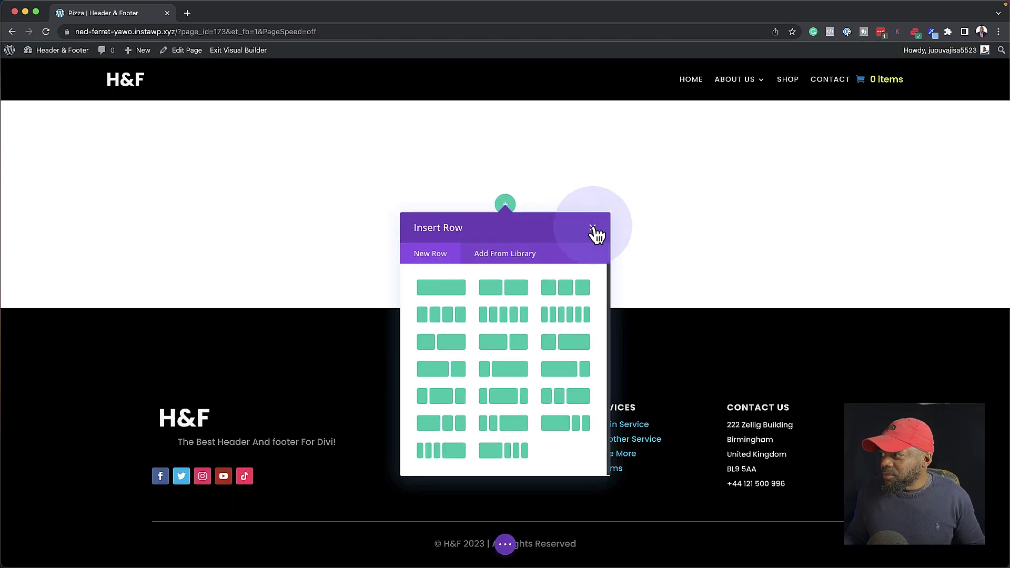
click(411, 249)
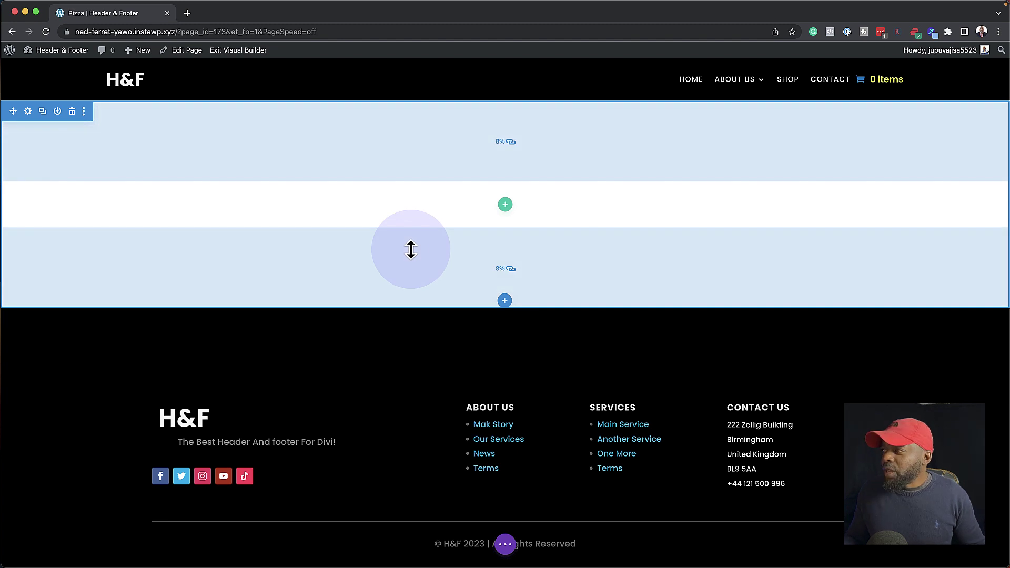
click(506, 204)
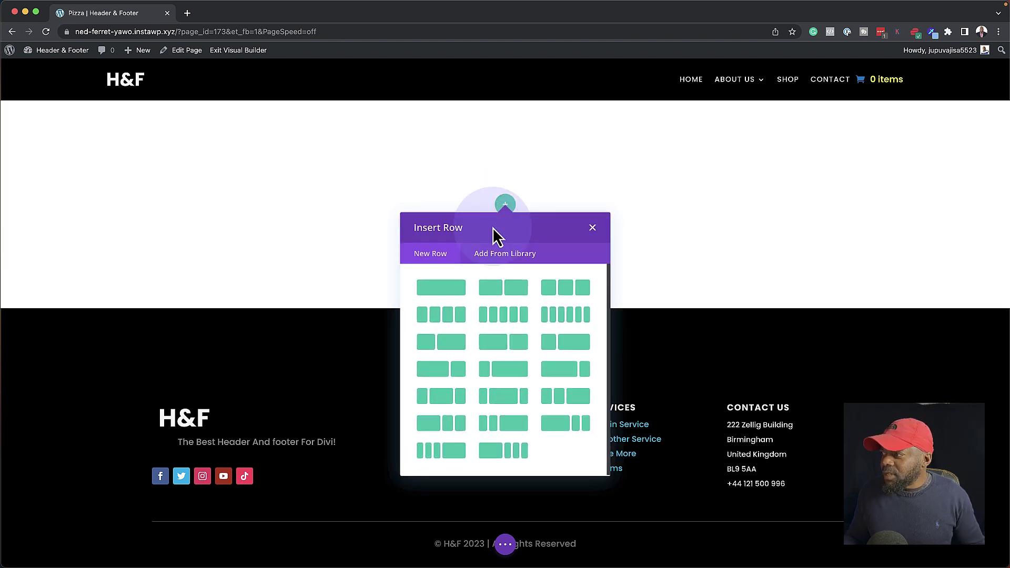
click(451, 286)
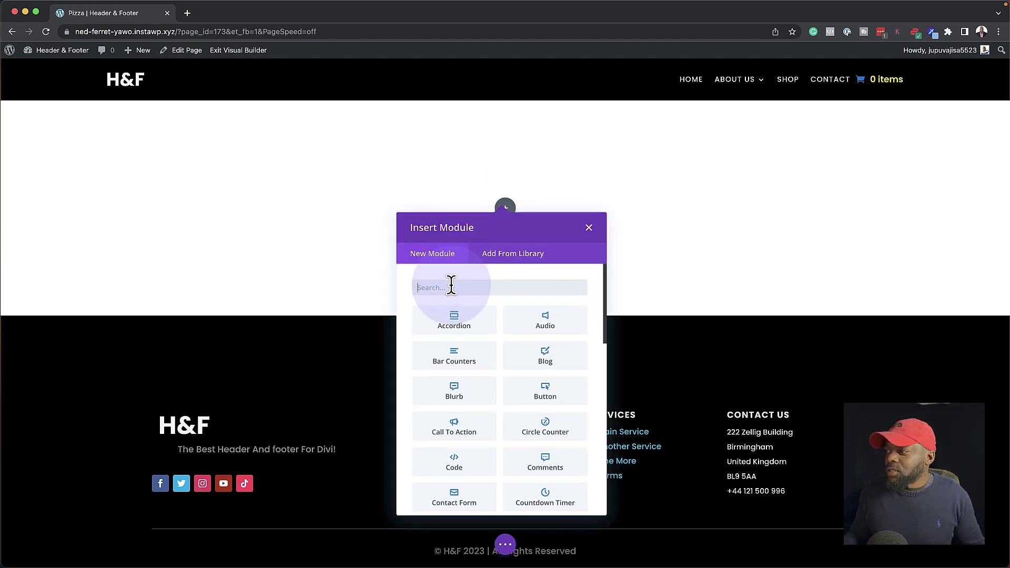
text(text)
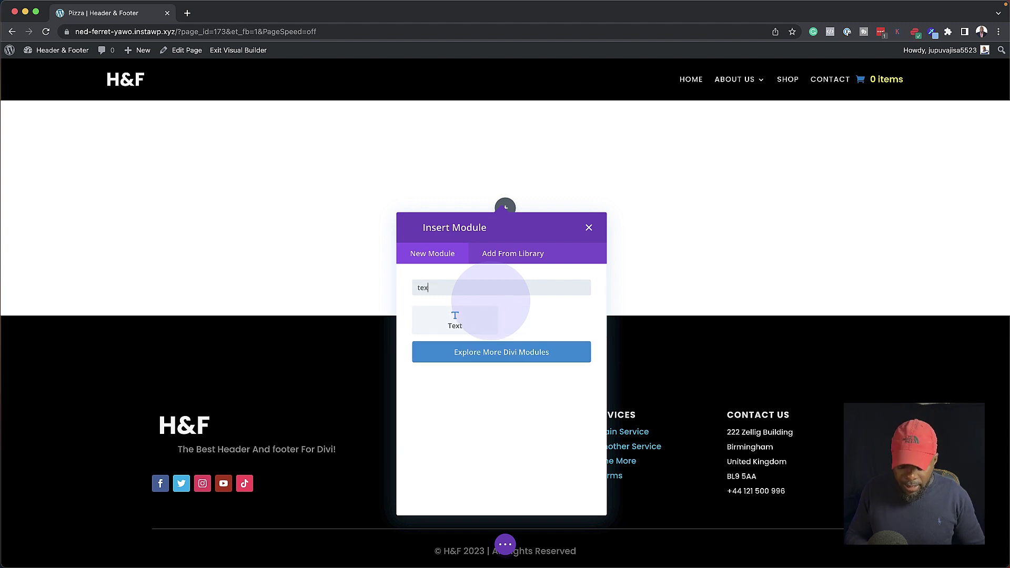
click(464, 322)
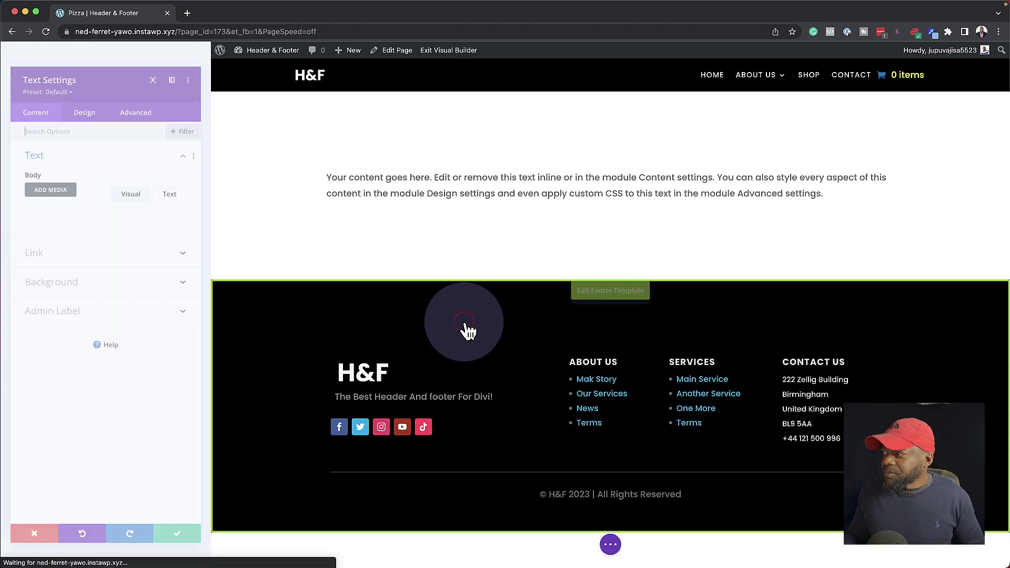
click(187, 558)
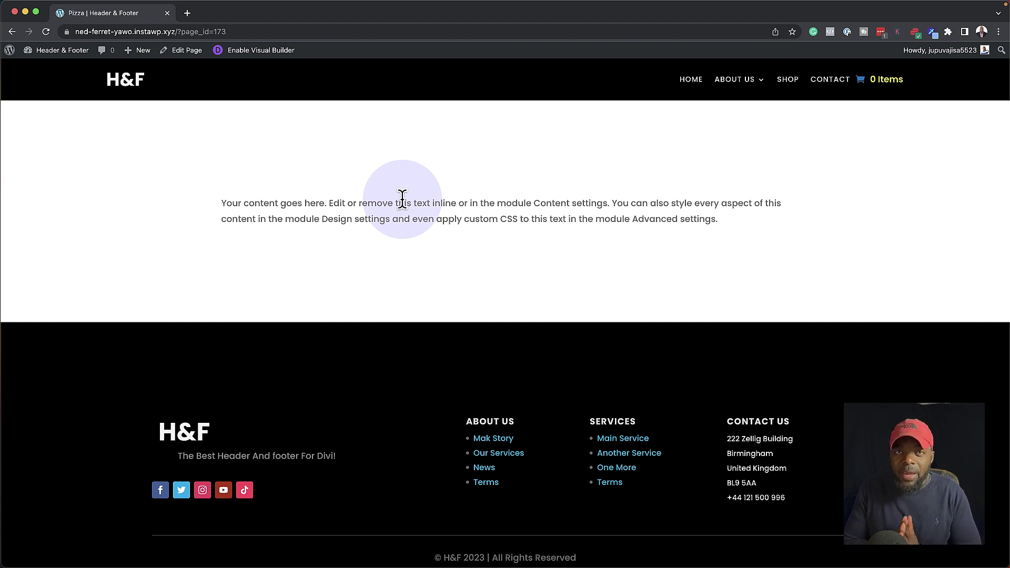
Step: Open the WordPress Dashboard in a new tab and move that tab to the first position
mouse_move(57, 76)
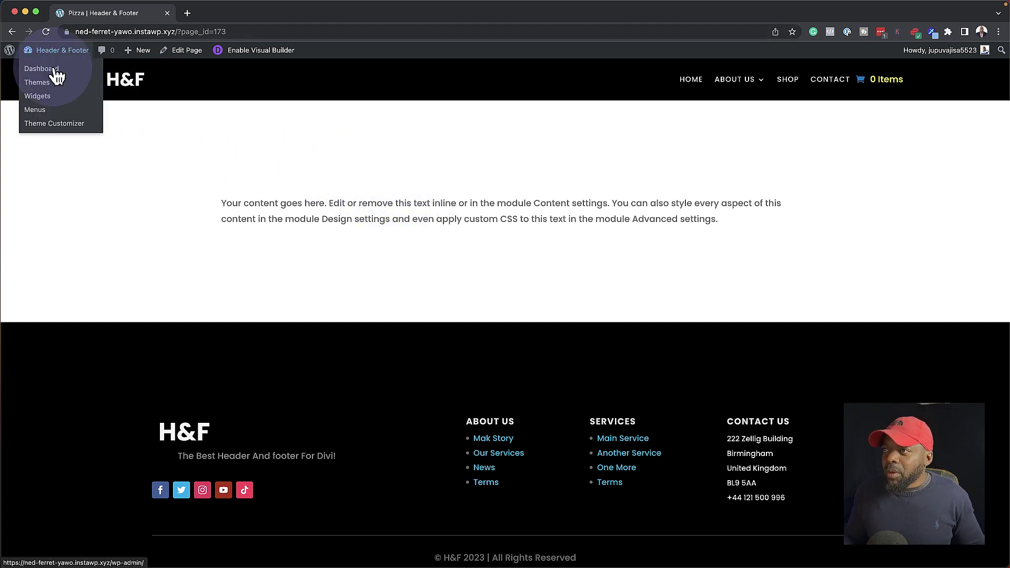
super+click(57, 76)
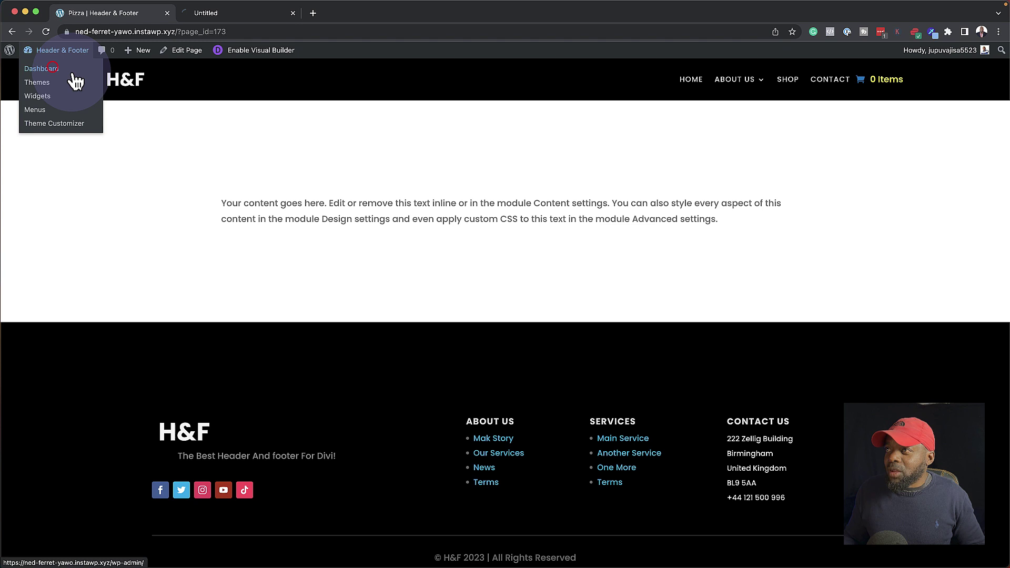
click(350, 154)
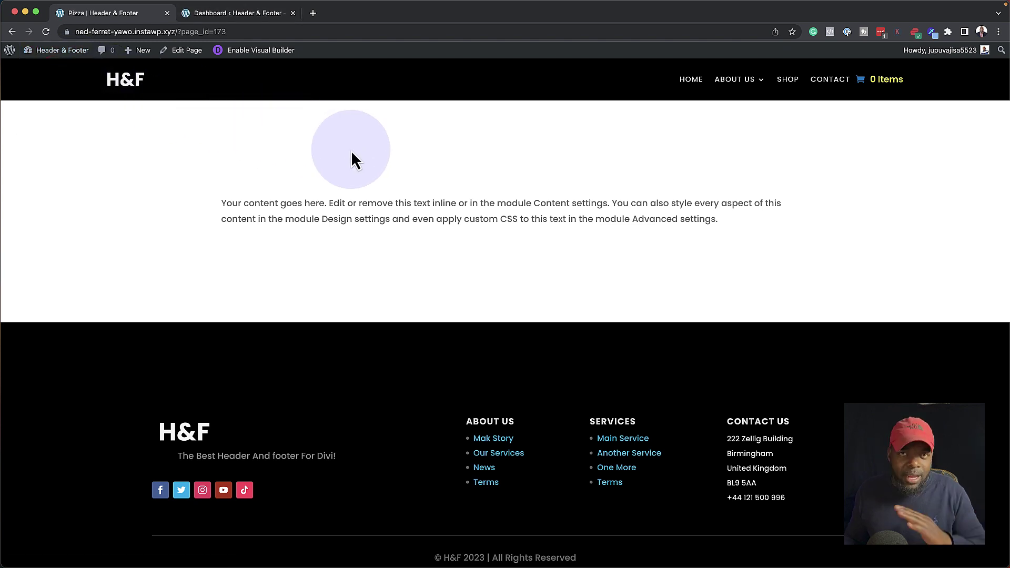
drag(248, 15, 154, 17)
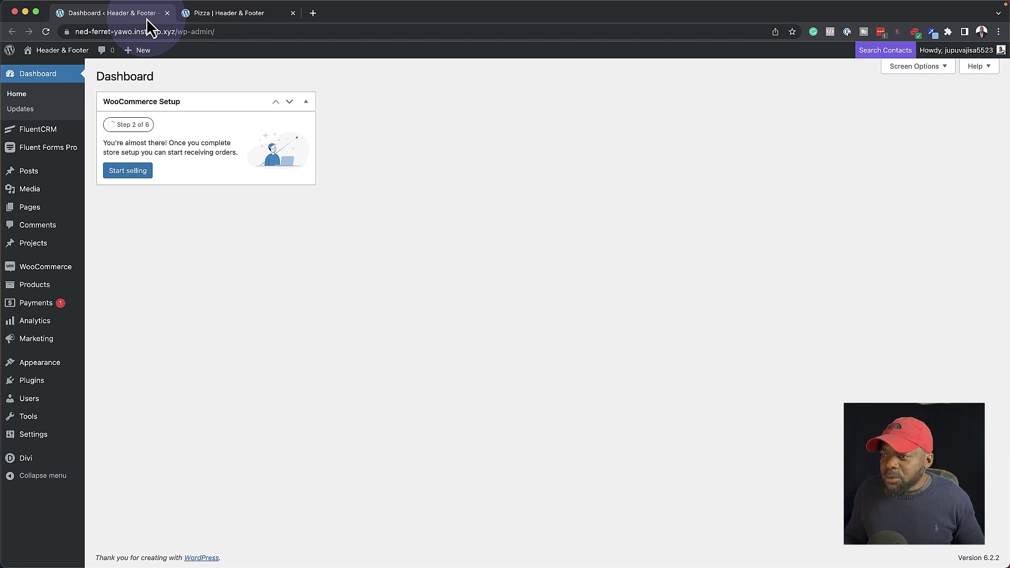
Step: Create a Theme Builder template for the Pizza page and disable its global header
mouse_move(25, 458)
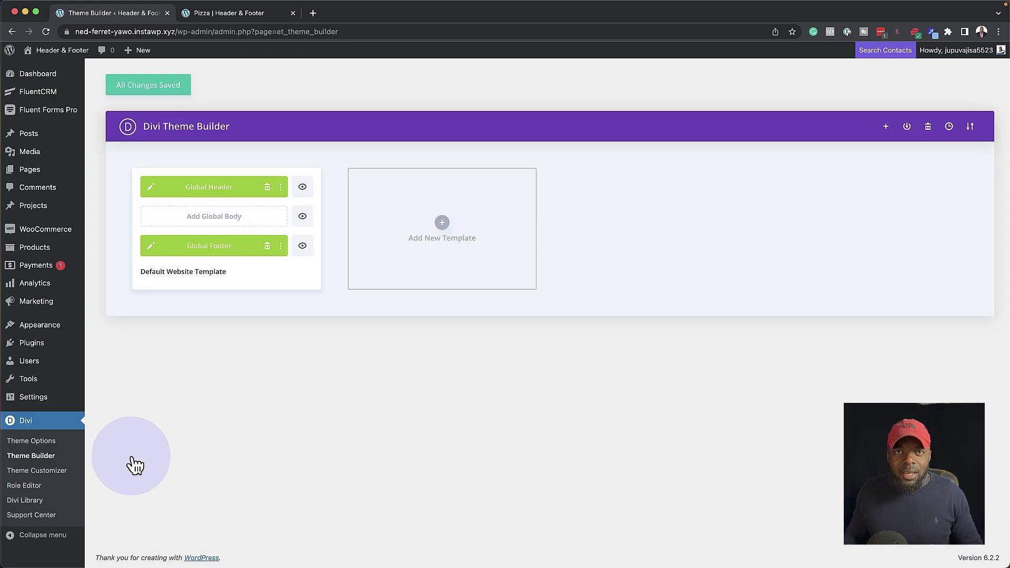
click(444, 225)
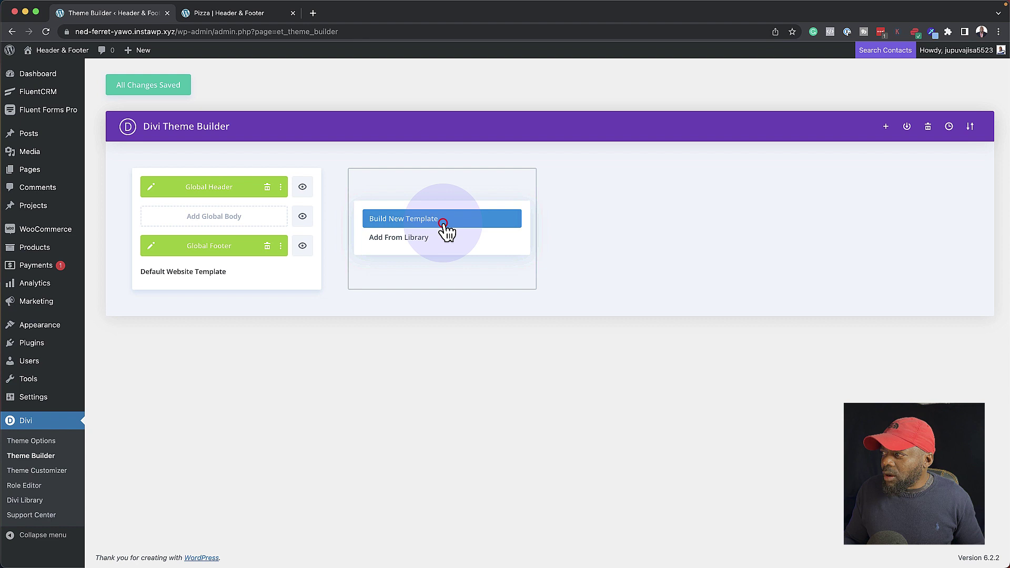
click(440, 223)
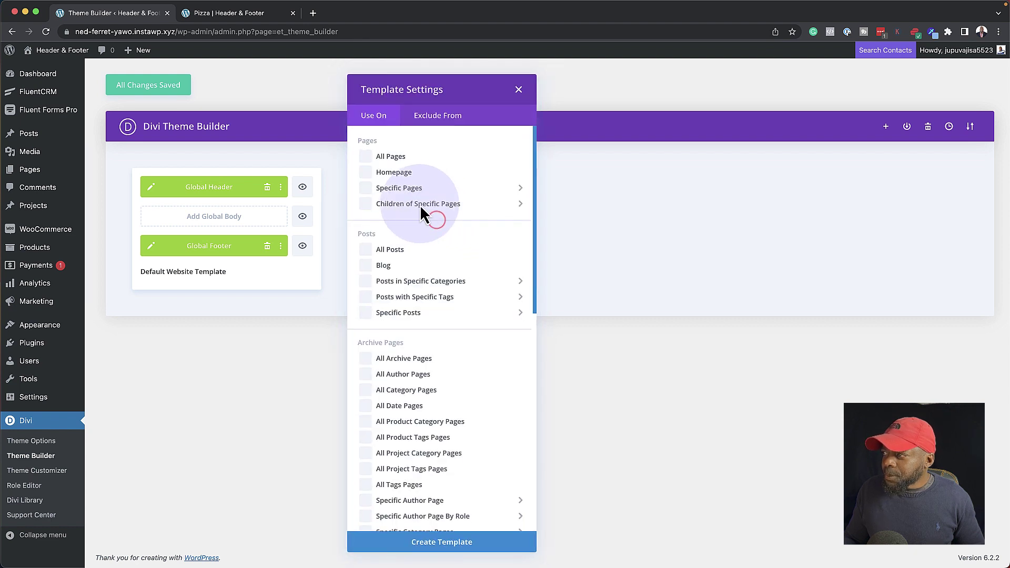
mouse_move(407, 195)
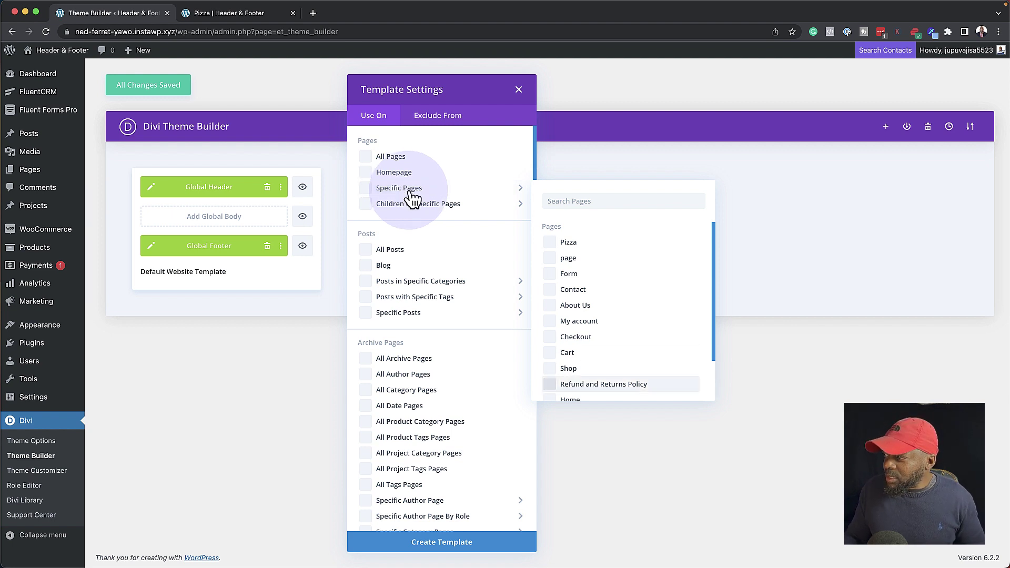
click(552, 246)
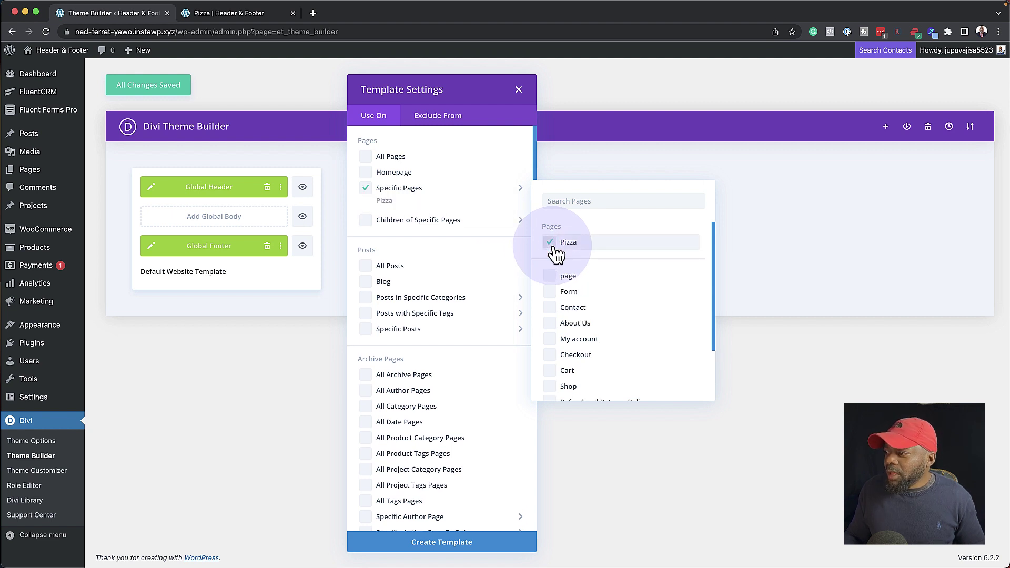
click(452, 544)
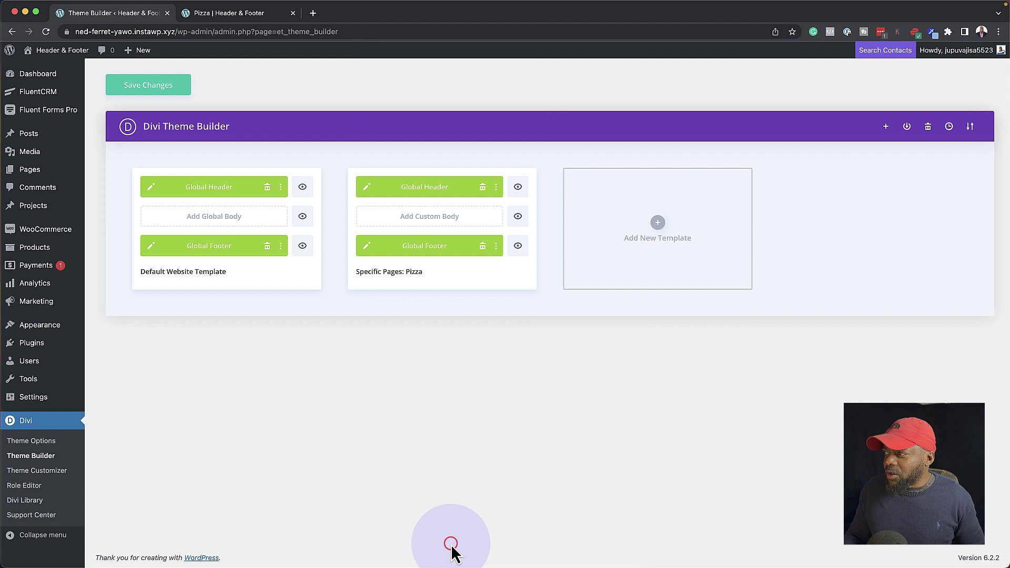
click(496, 189)
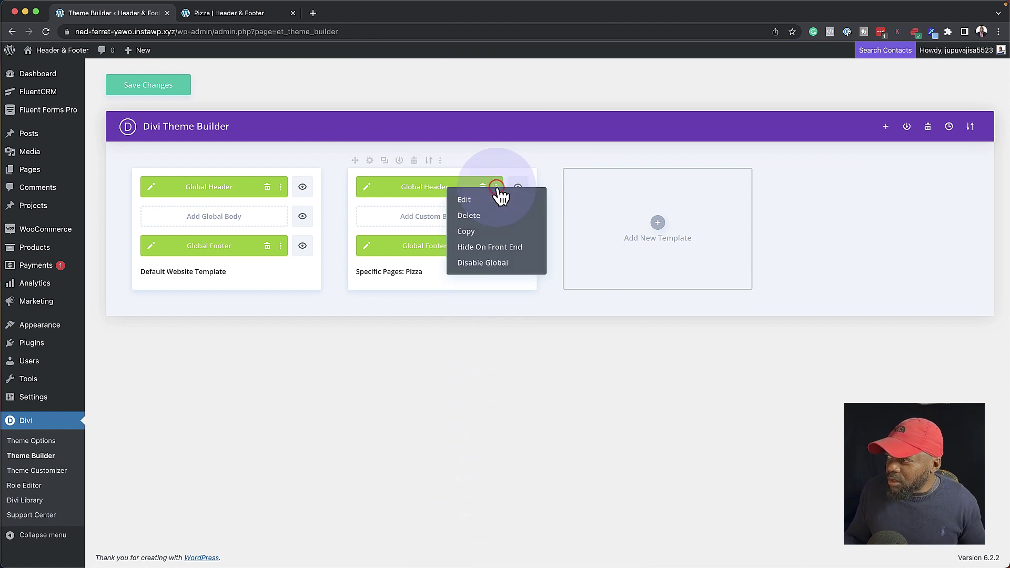
click(492, 263)
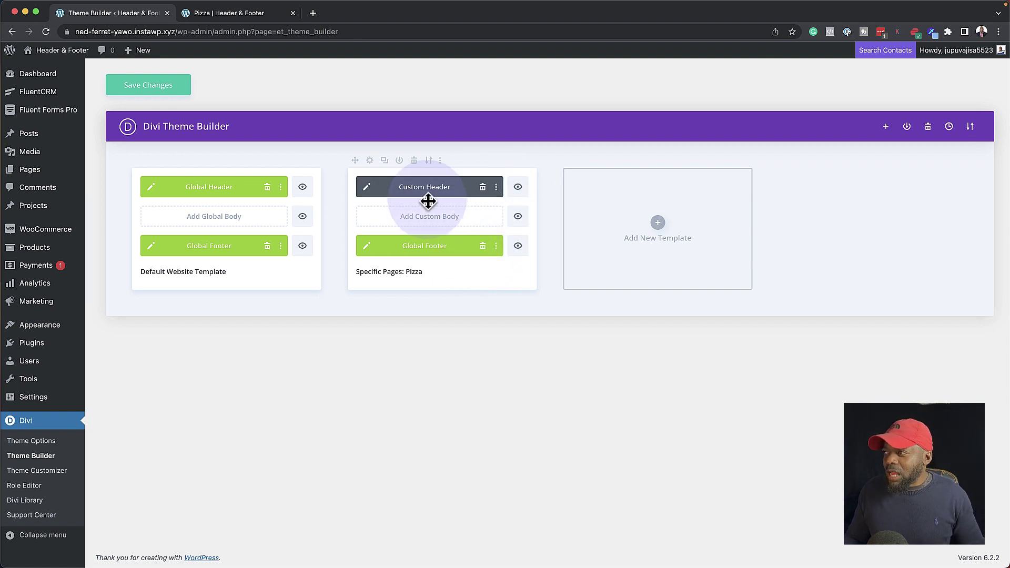
Step: Edit the Pizza template's custom header and add a Fullwidth section with a Fullwidth Header module
click(368, 188)
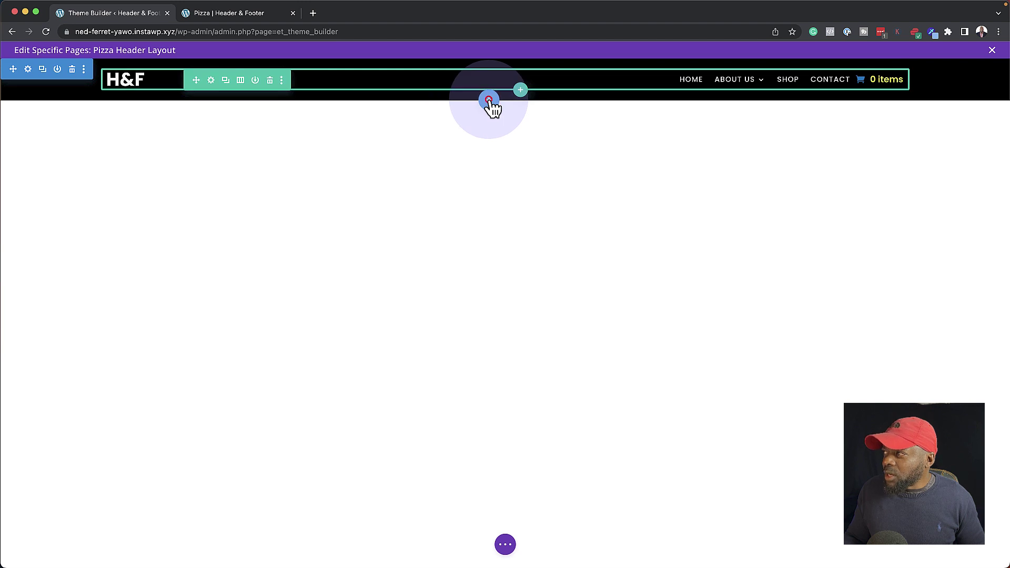
click(489, 100)
click(560, 188)
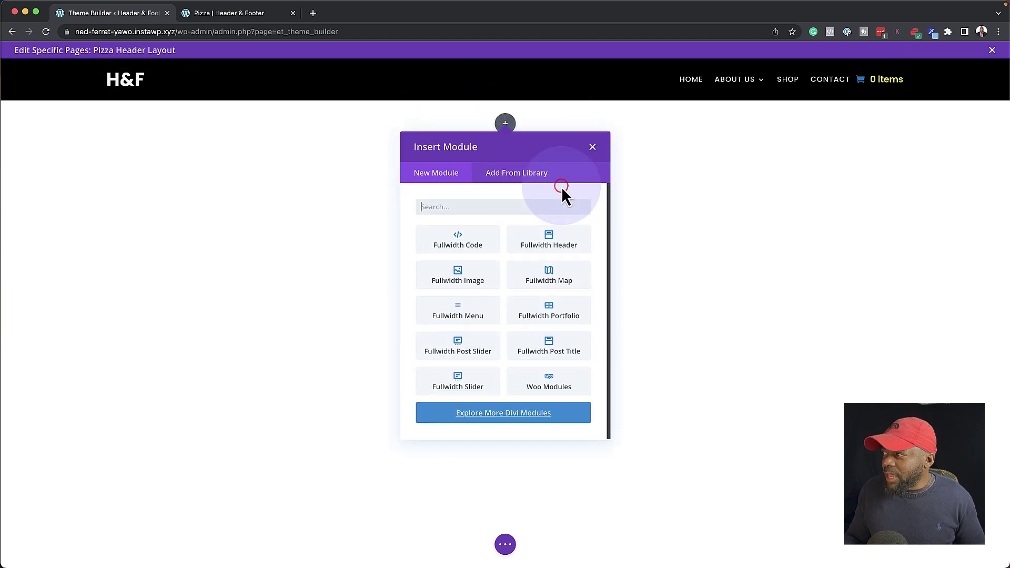
click(553, 237)
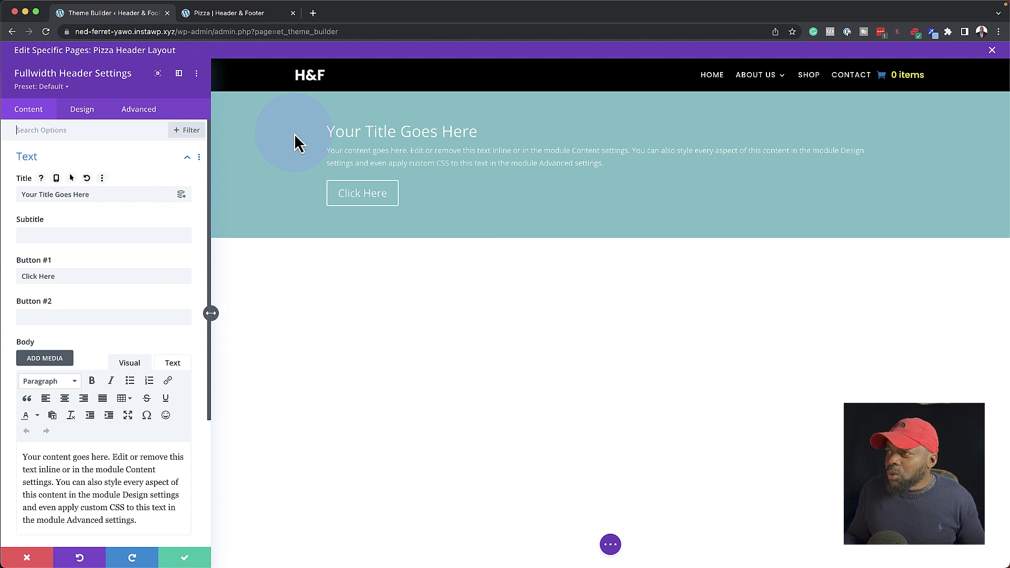
Step: Set the header title to dynamic Post/Archive Title and remove the Click Here button text
click(181, 194)
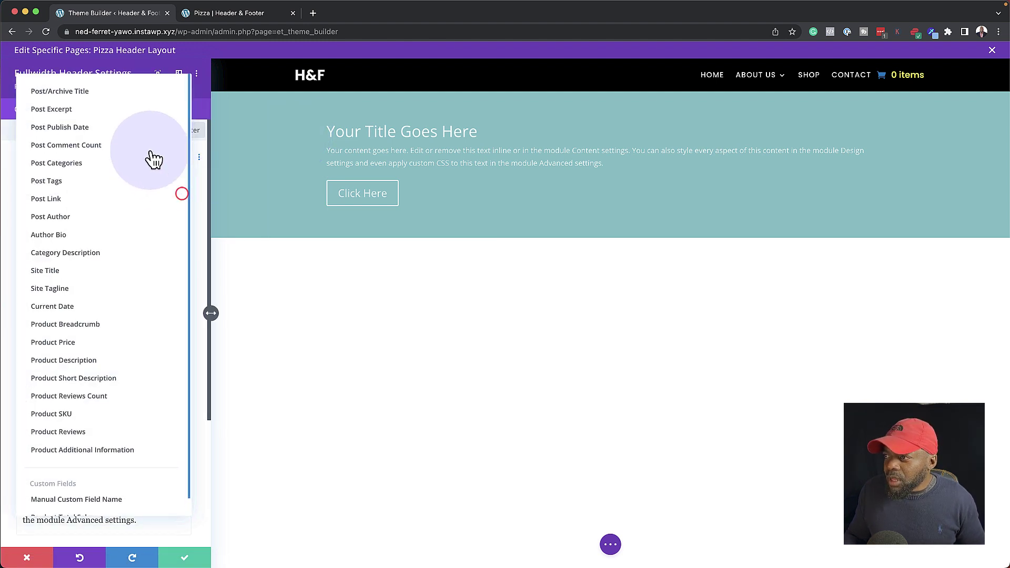
click(105, 92)
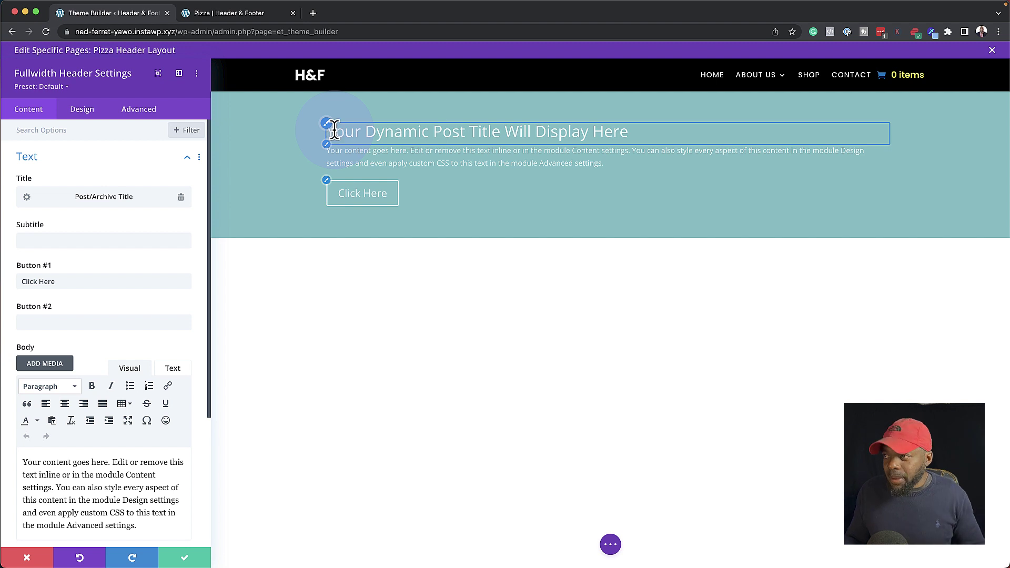
triple_click(75, 281)
key(BackSpace)
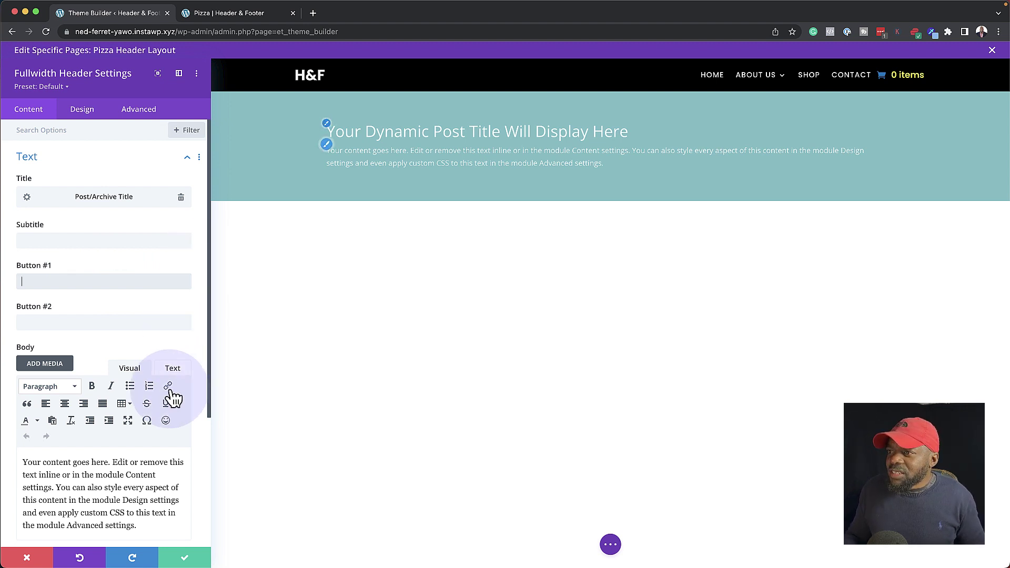
Step: Delete the placeholder body text and save the header settings
scroll(138, 513, down, 1)
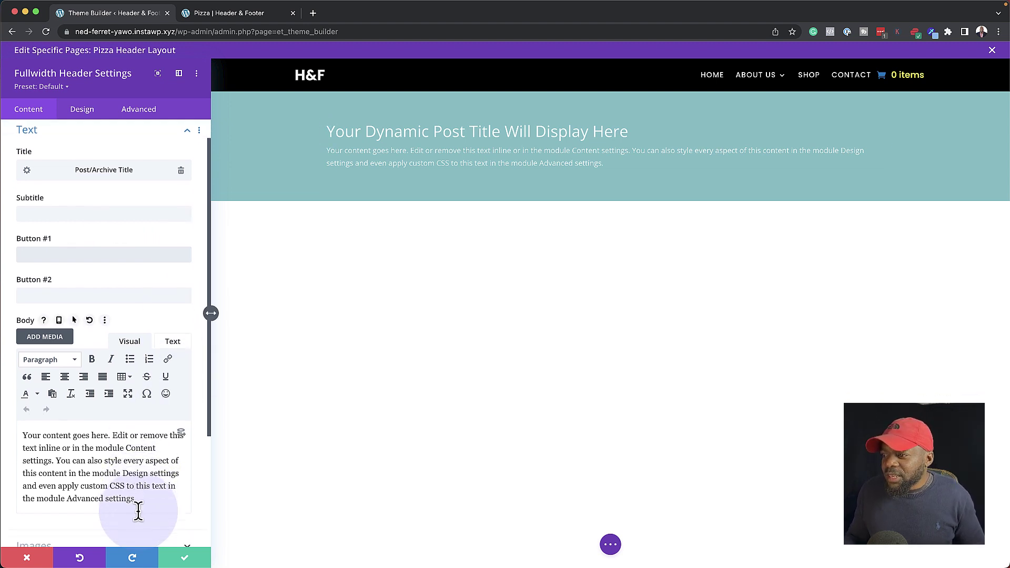
click(181, 433)
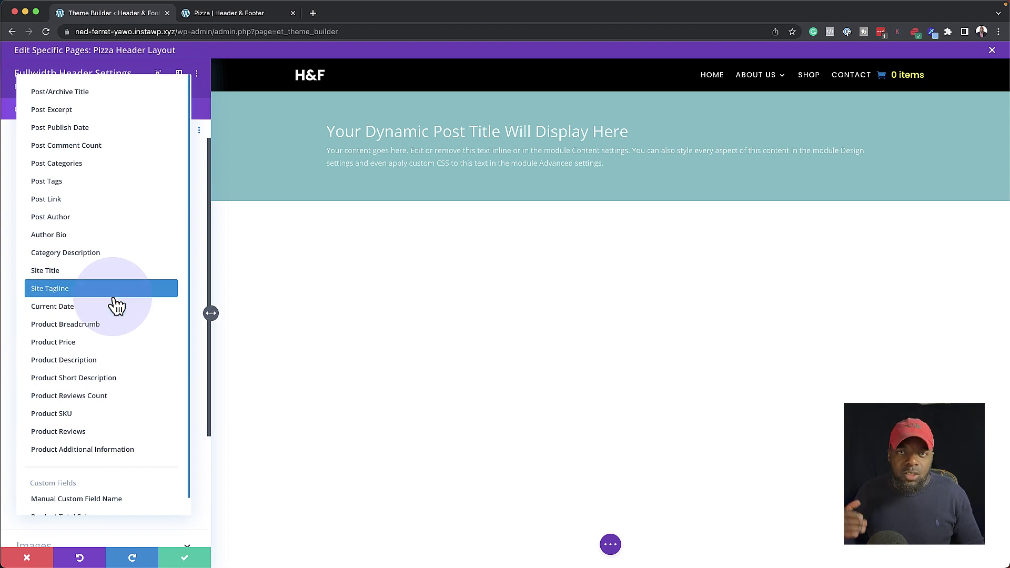
key(Down)
key(Down)
key(Down)
key(Down)
key(Down)
key(Down)
key(Down)
key(Down)
key(Down)
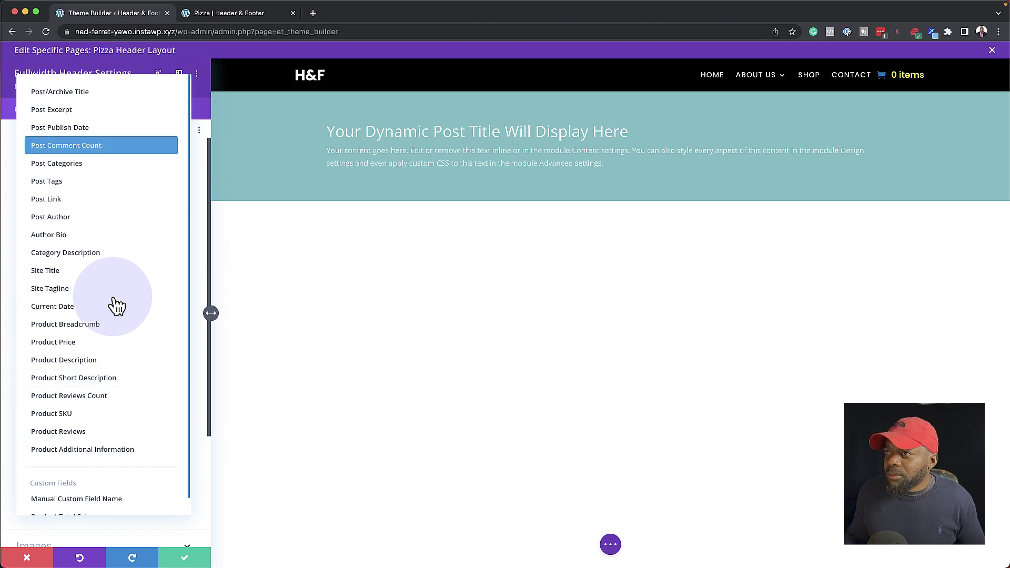
click(201, 510)
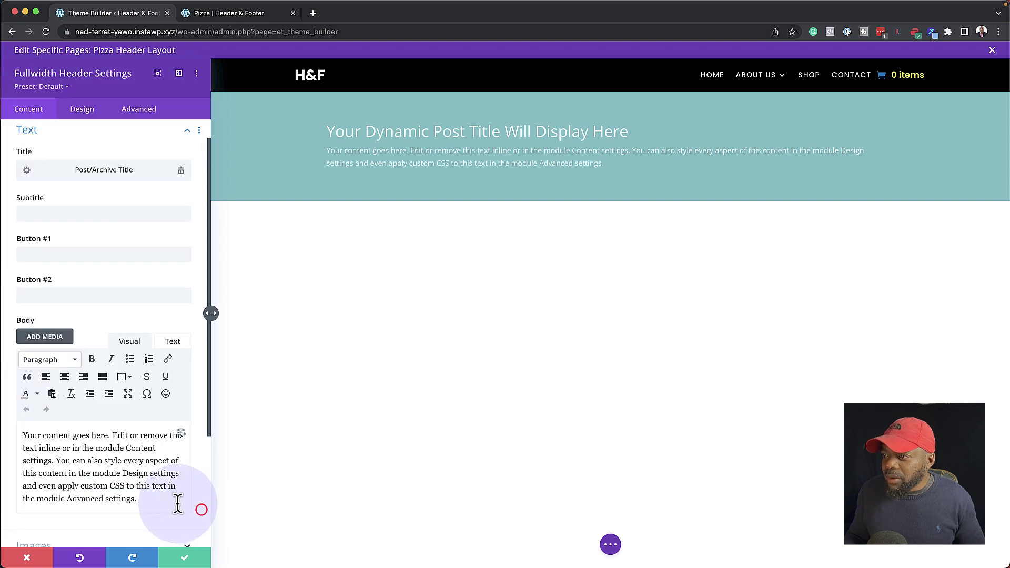
drag(146, 497, 6, 448)
key(BackSpace)
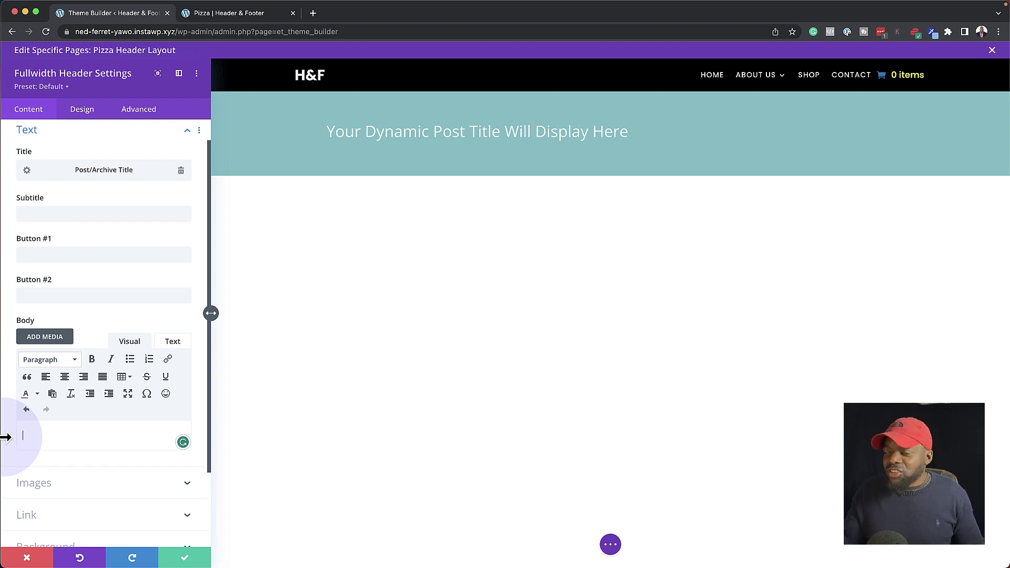
scroll(90, 501, down, 2)
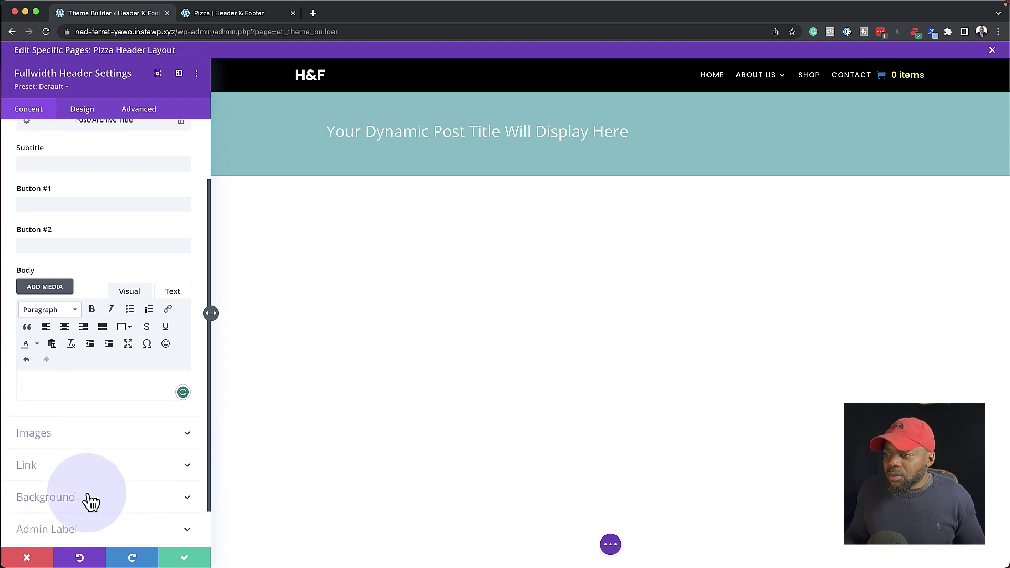
click(186, 557)
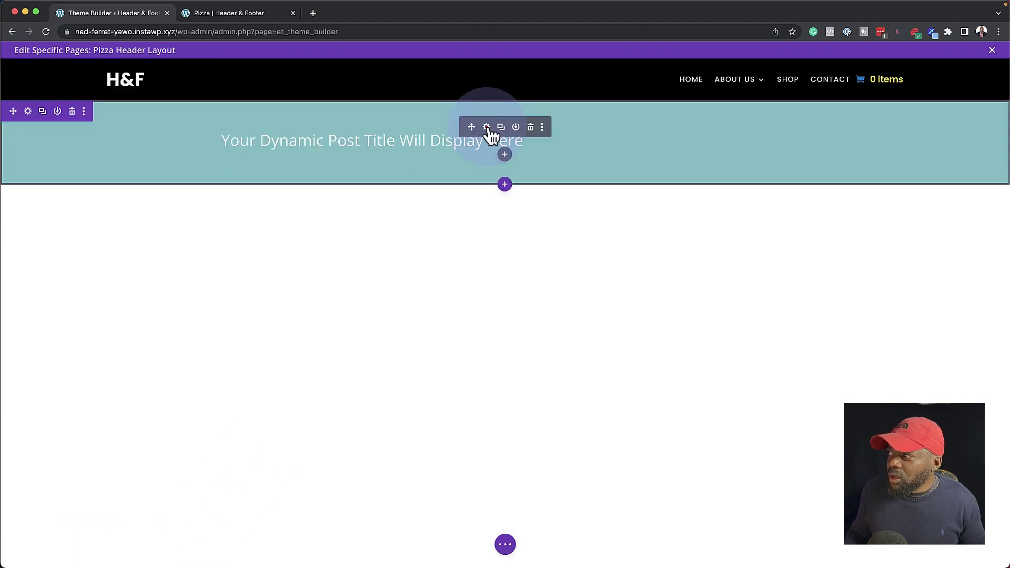
Step: Replace the header's teal background colour with black
click(487, 128)
scroll(127, 447, down, 5)
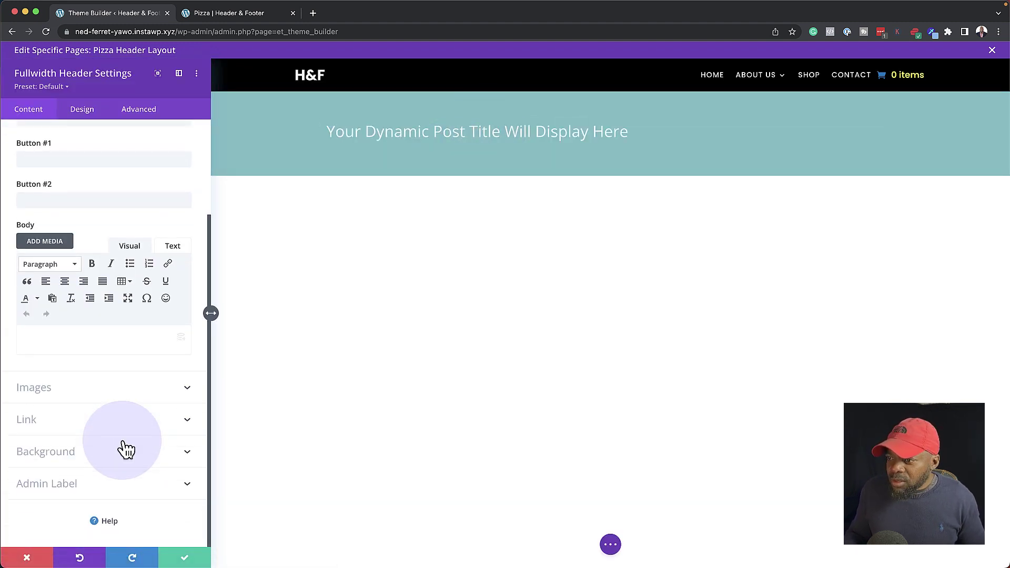
click(71, 451)
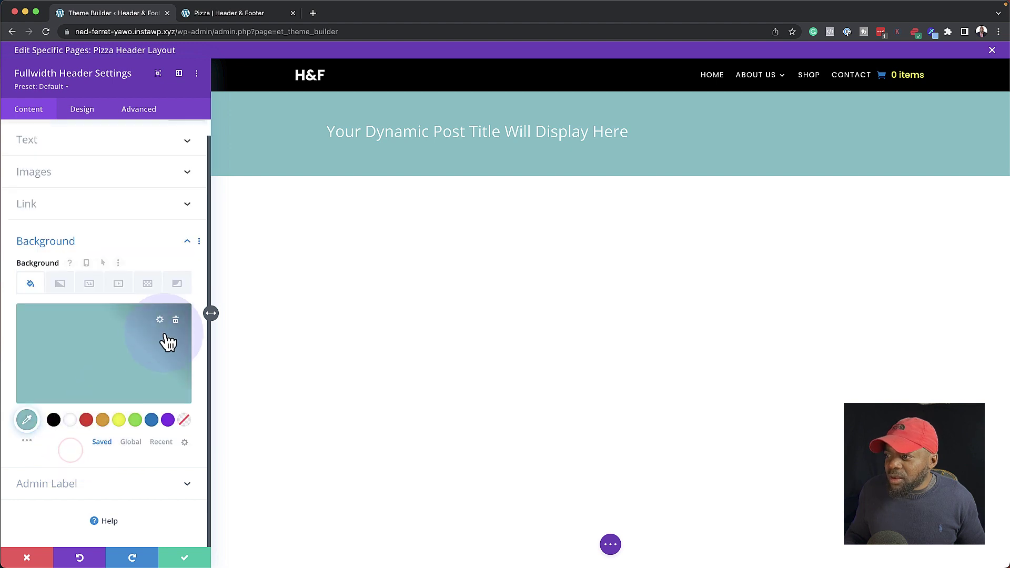
click(176, 319)
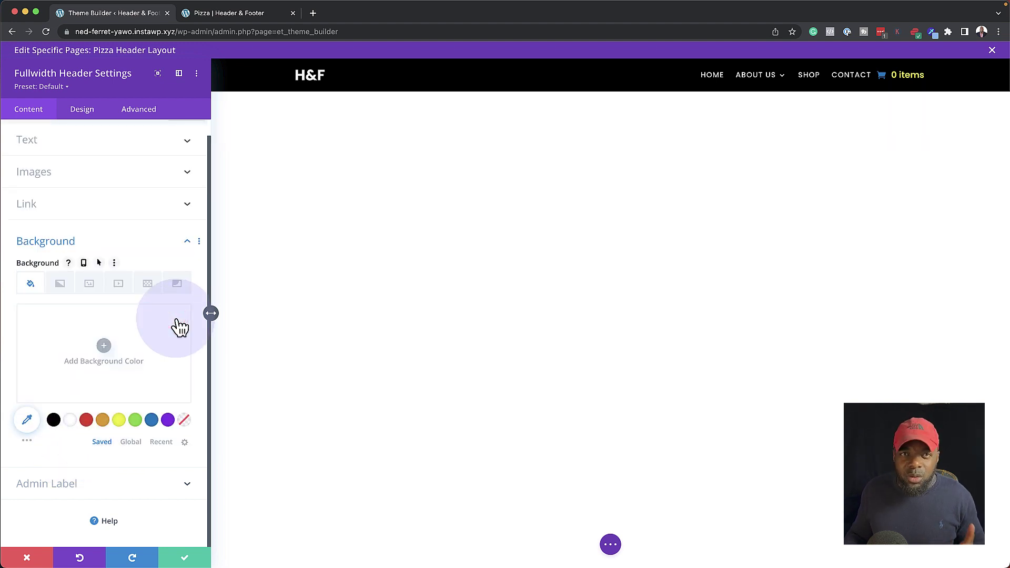
click(186, 554)
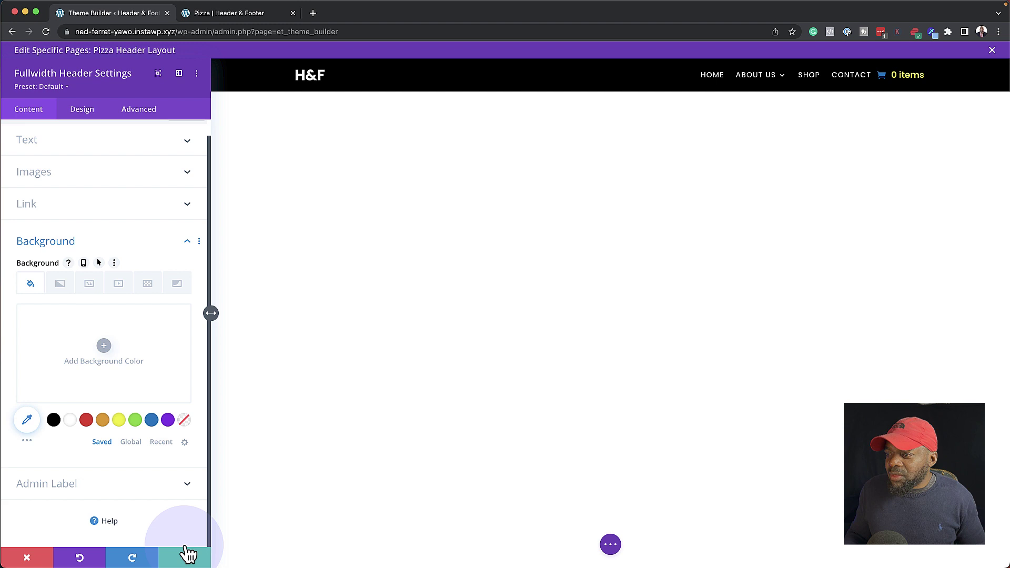
click(69, 427)
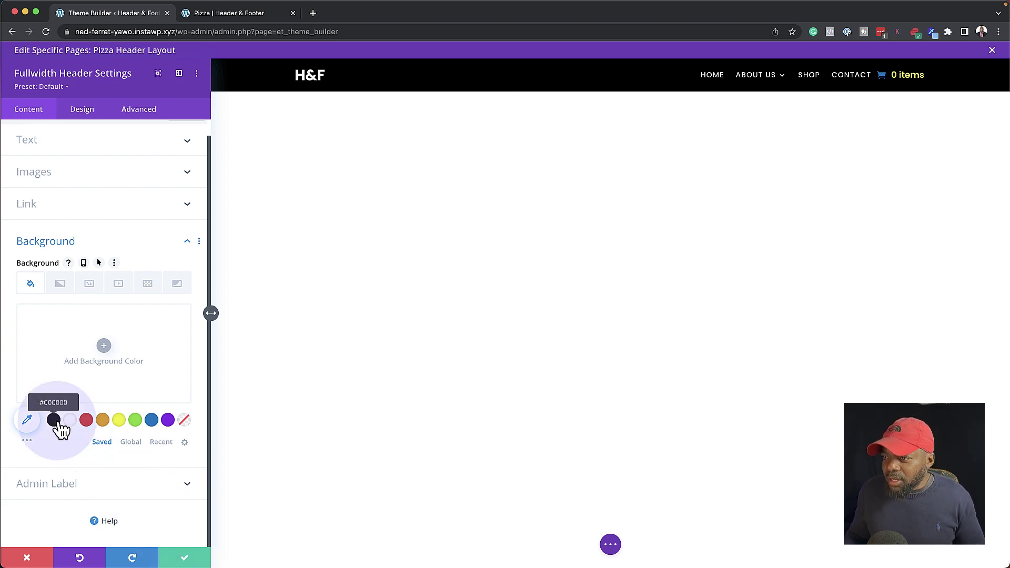
click(54, 420)
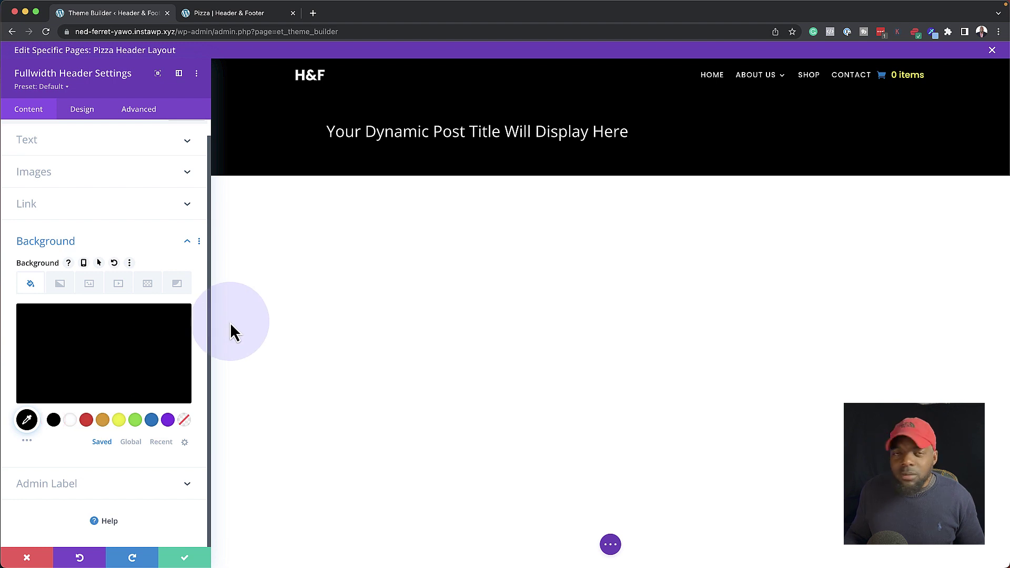
Step: Set the background image to the dynamic Featured Image with Multiply blend mode
click(89, 285)
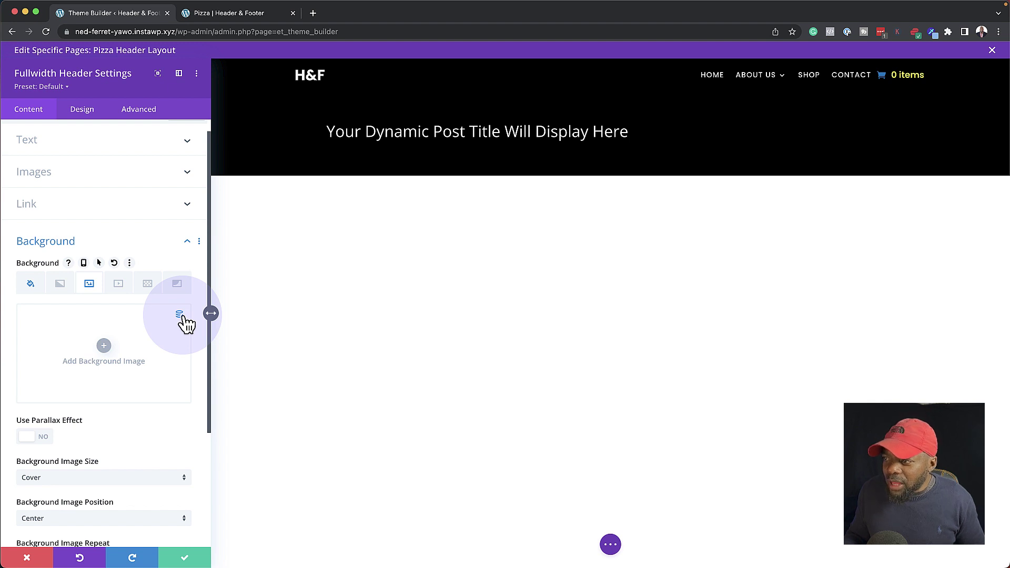
click(180, 315)
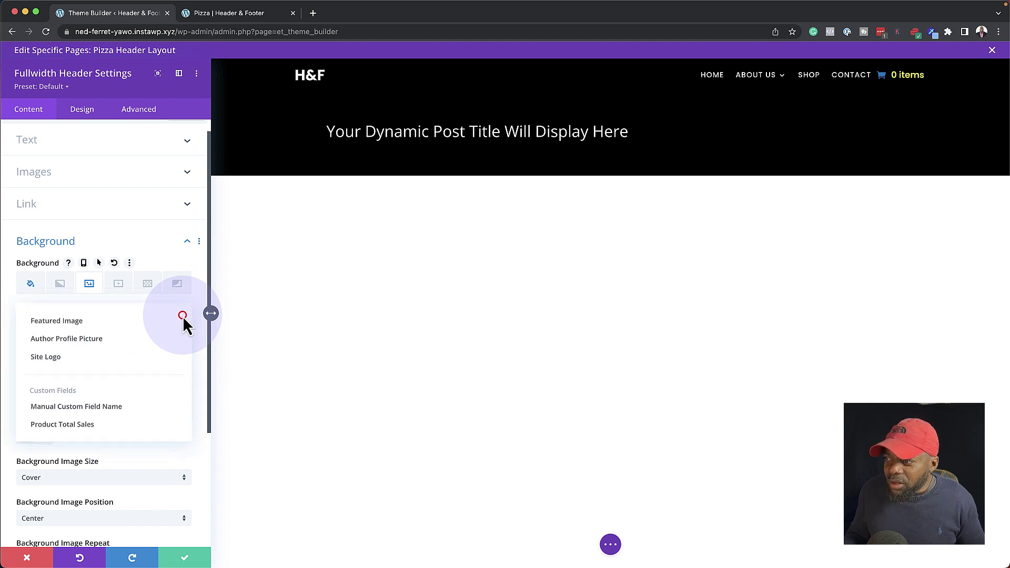
click(121, 326)
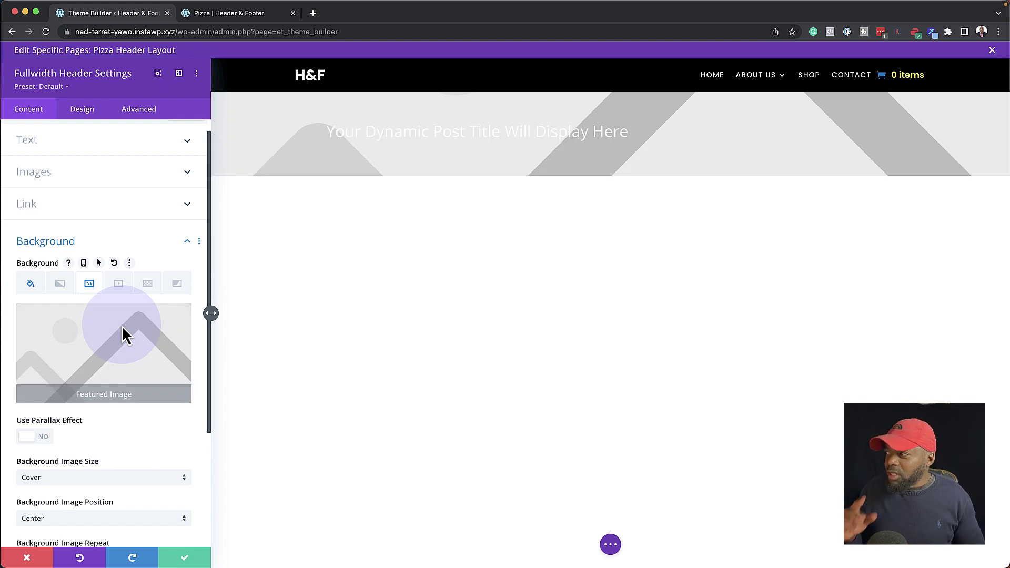
mouse_move(122, 326)
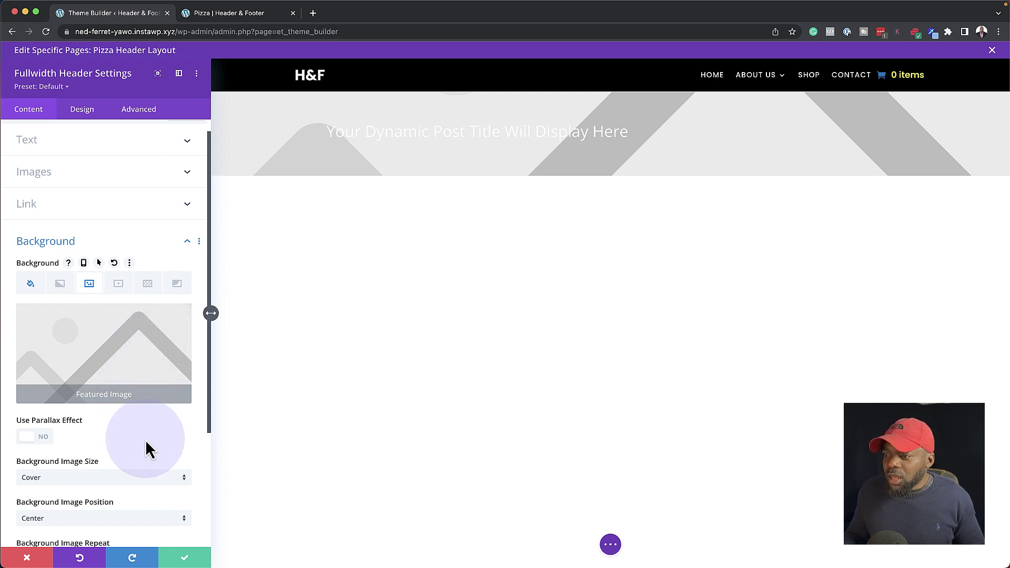
scroll(147, 444, down, 5)
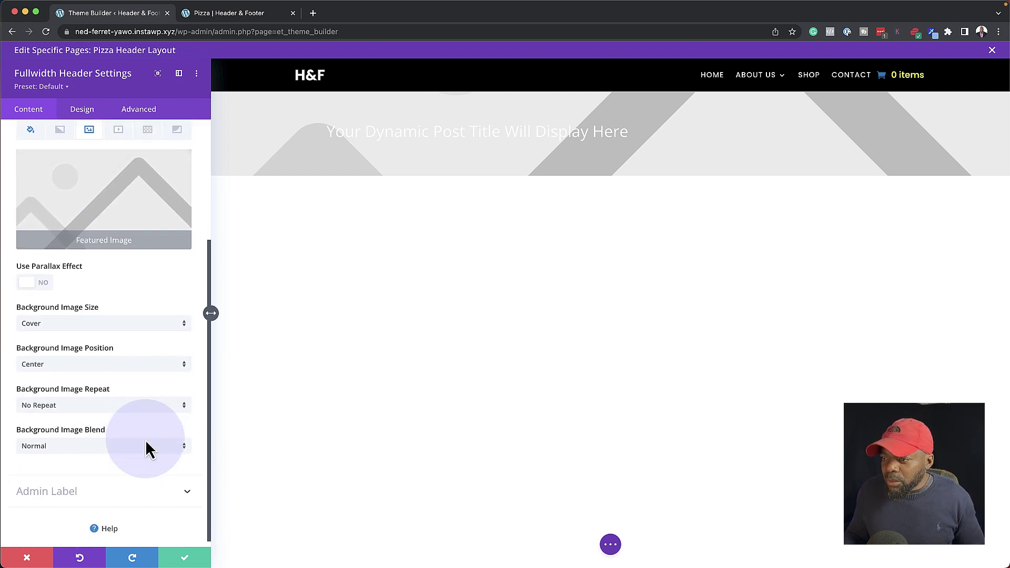
click(78, 449)
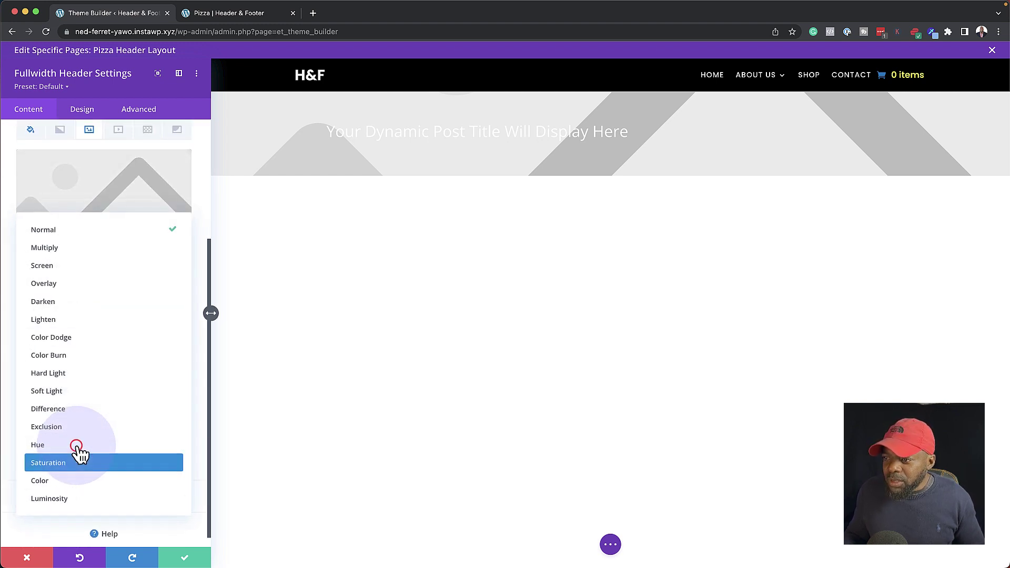
click(100, 248)
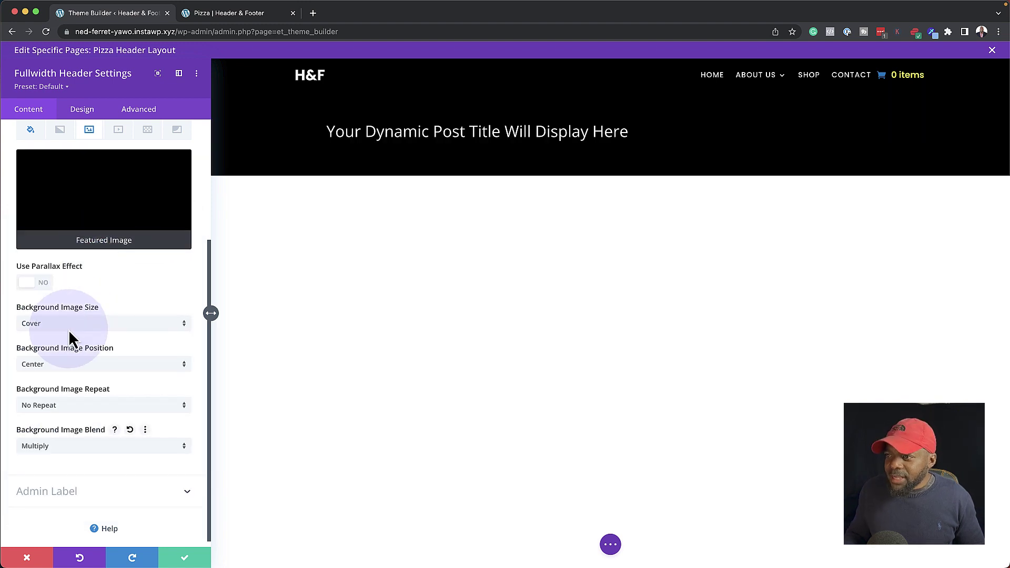
Step: Lower the black background colour's opacity to about 0.81
scroll(68, 329, up, 5)
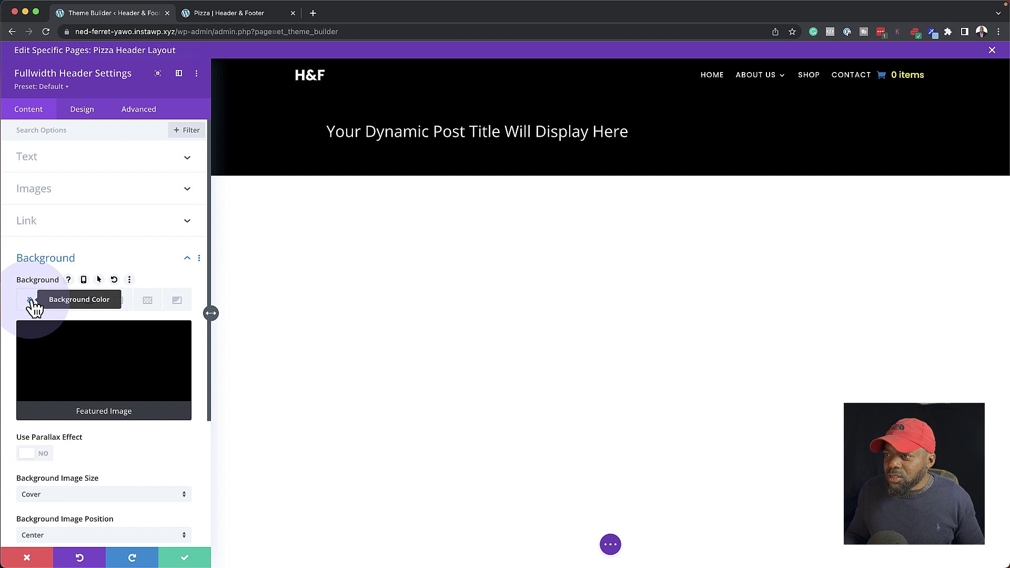
click(31, 301)
click(97, 372)
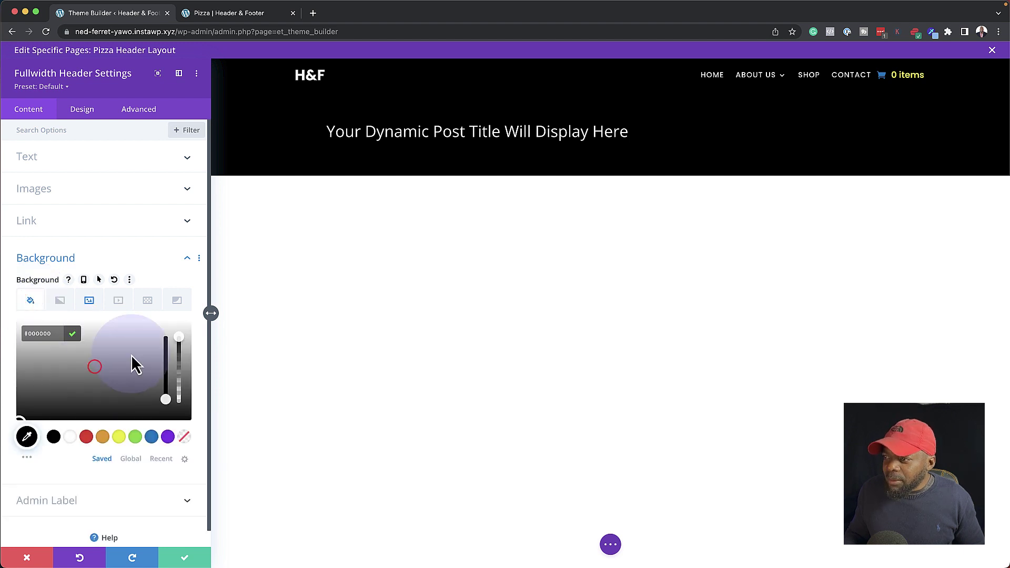
drag(180, 340, 179, 355)
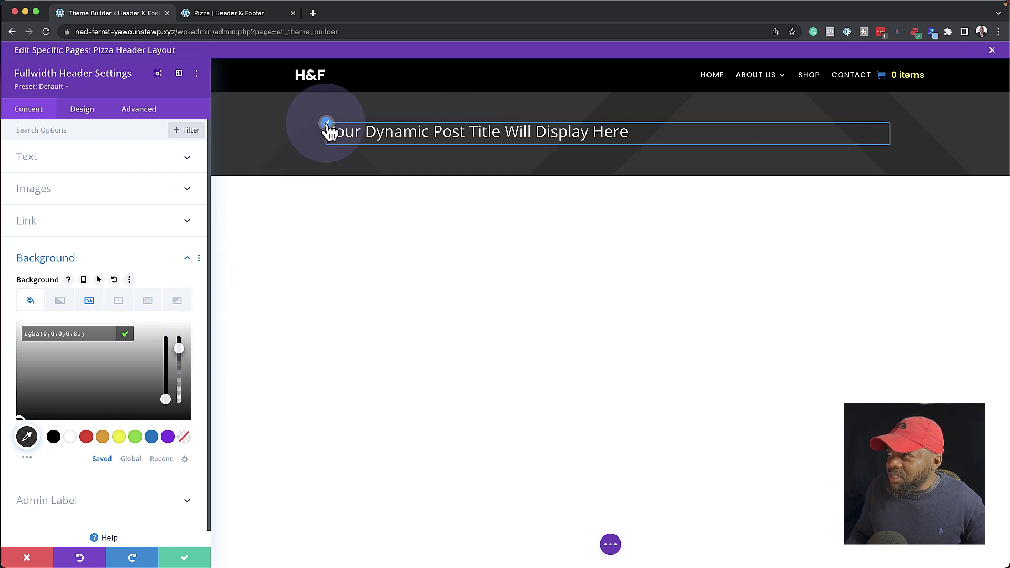
Step: Style the header title in Poppins, uppercase, with bold weight
click(327, 129)
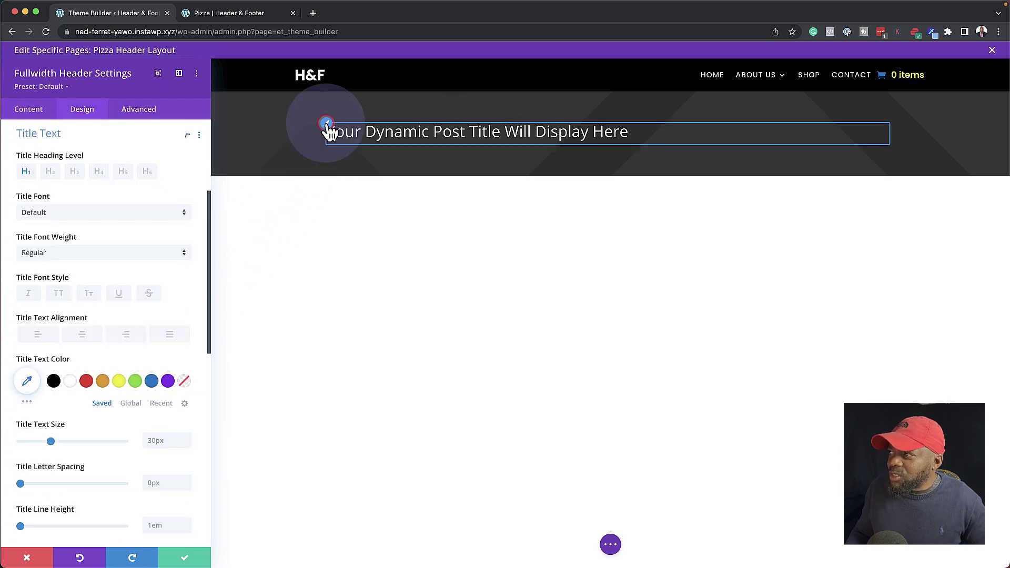
click(87, 214)
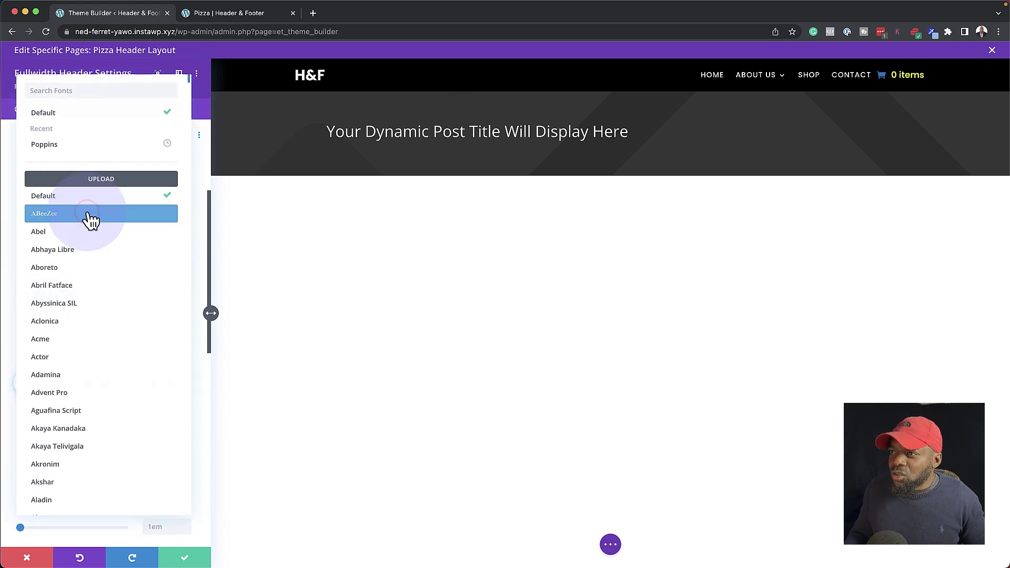
click(79, 140)
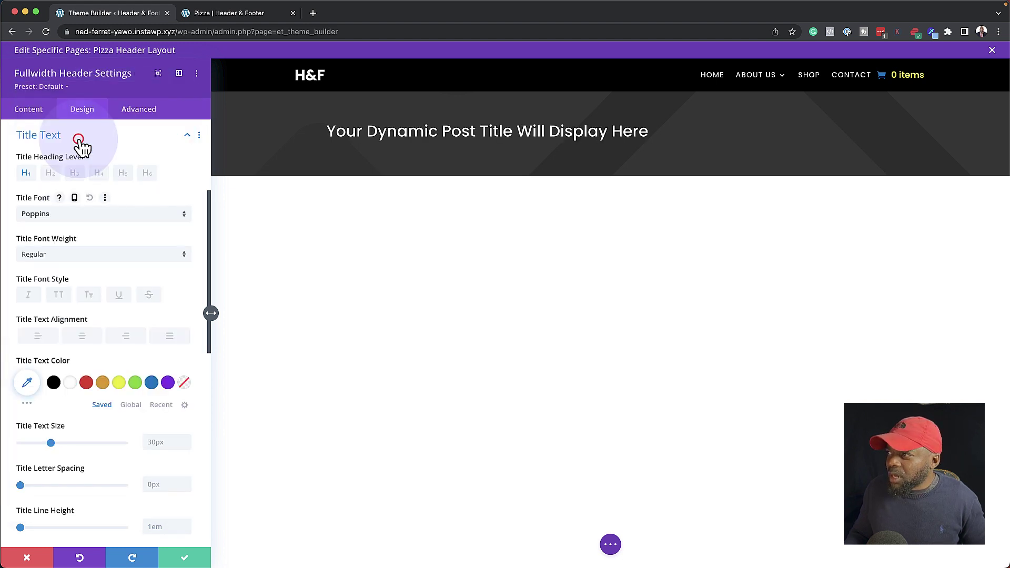
click(62, 294)
click(85, 250)
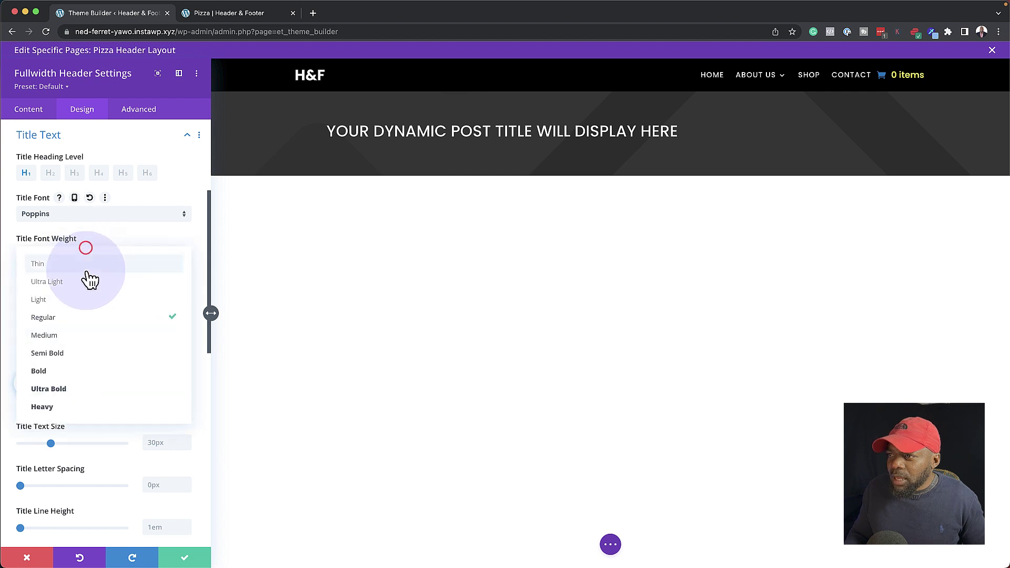
click(88, 371)
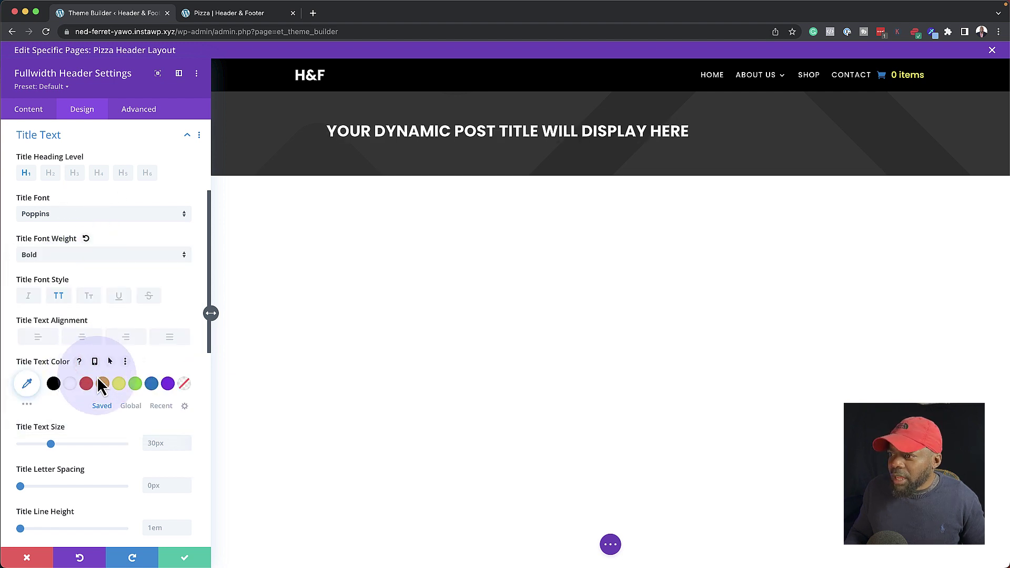
Step: Change the title to Light weight, 4px letter spacing, and set its size to 3em
scroll(183, 476, down, 1)
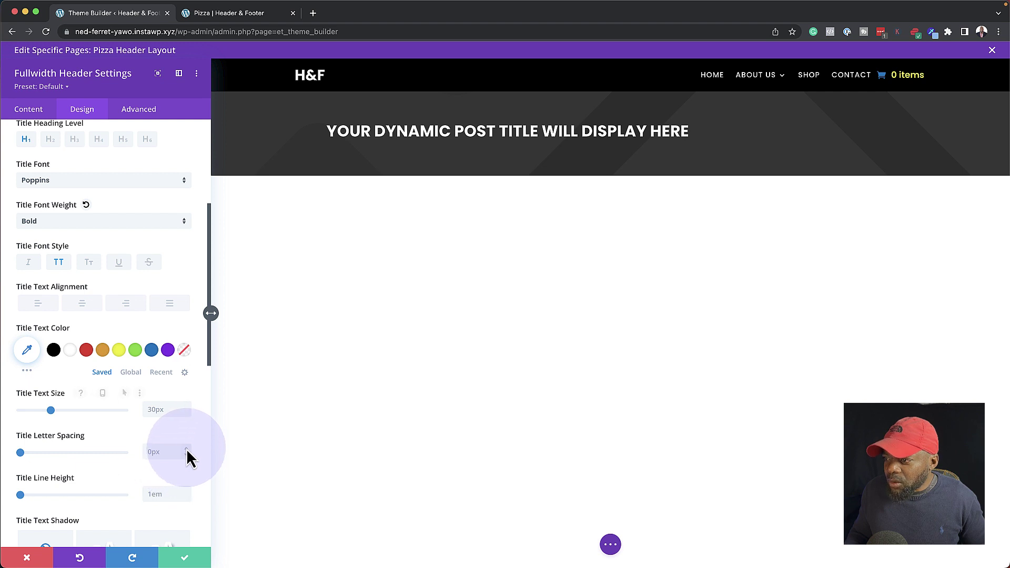
click(186, 449)
click(186, 448)
click(186, 448)
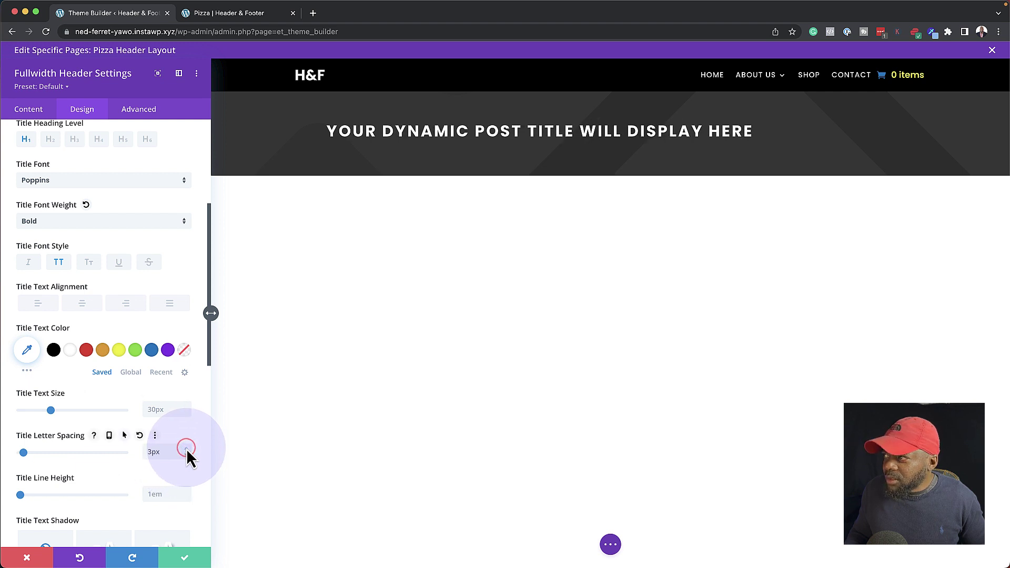
click(59, 222)
click(79, 273)
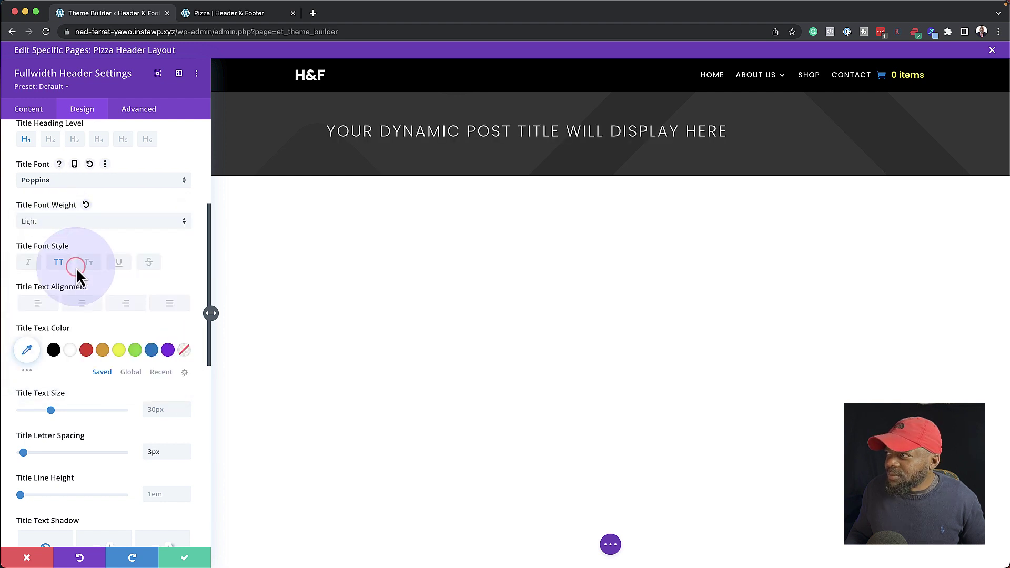
click(186, 450)
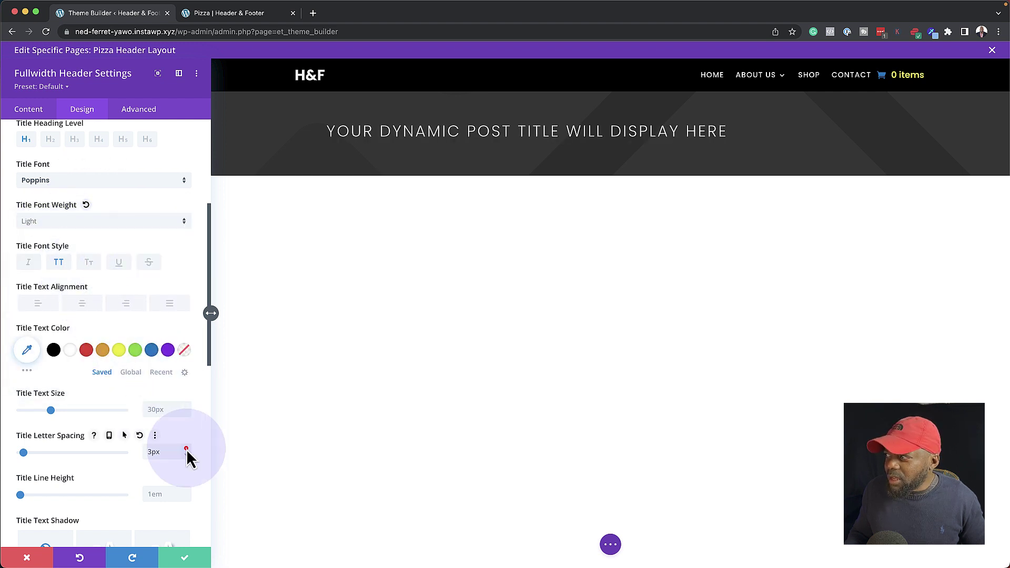
click(163, 409)
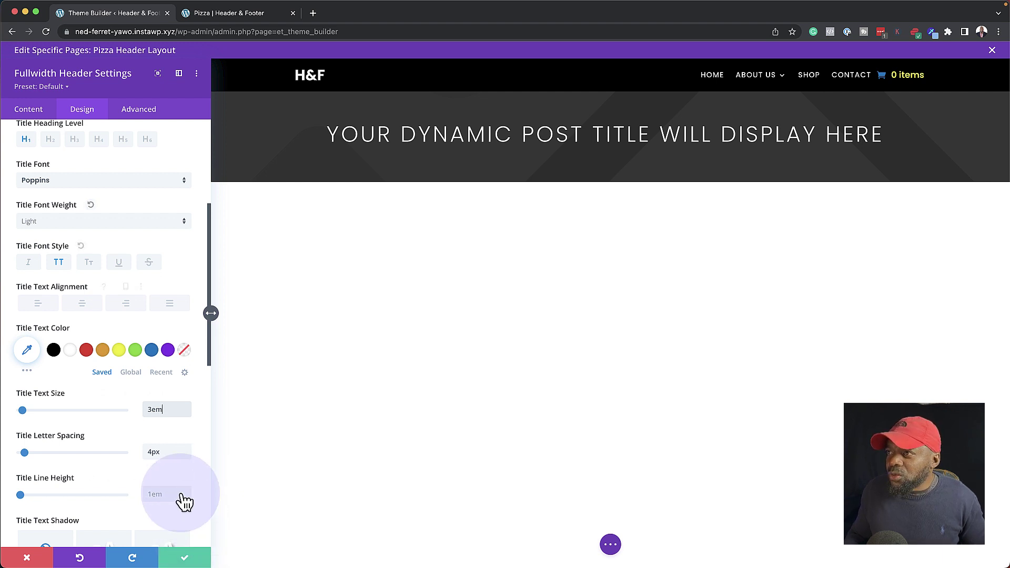
Step: Try centred header text, then return it to left alignment
scroll(132, 316, up, 5)
click(85, 157)
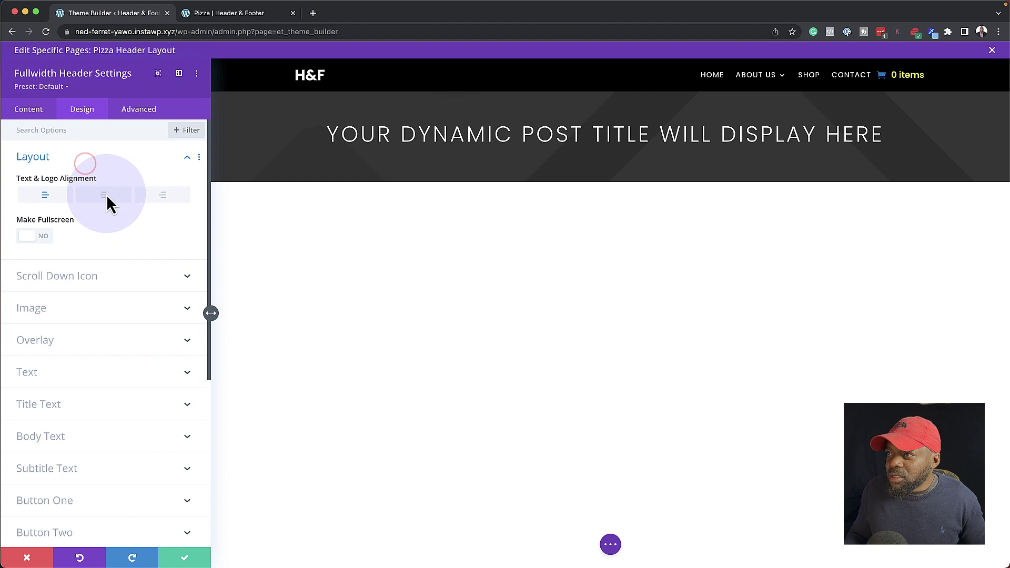
click(106, 196)
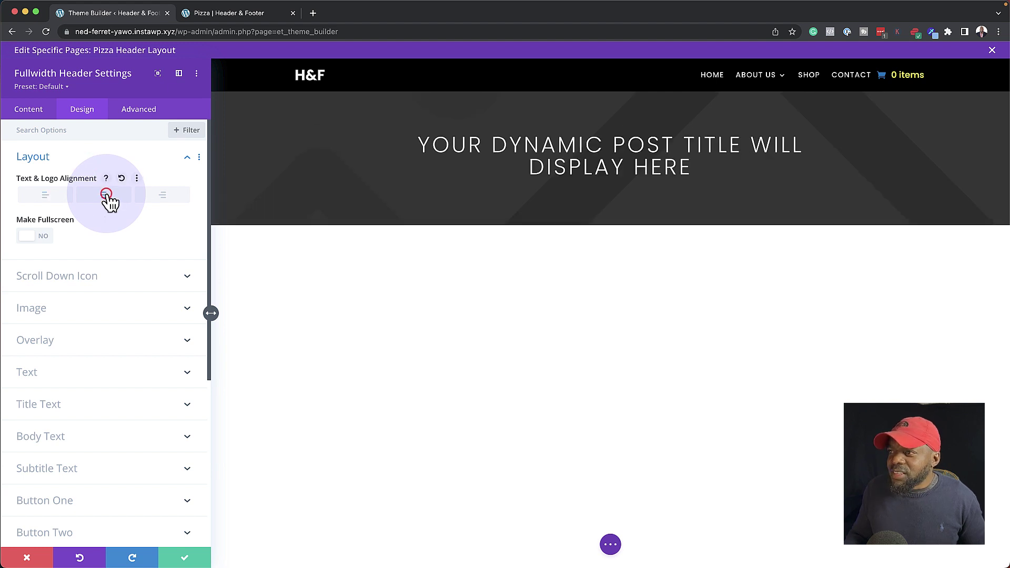
click(44, 194)
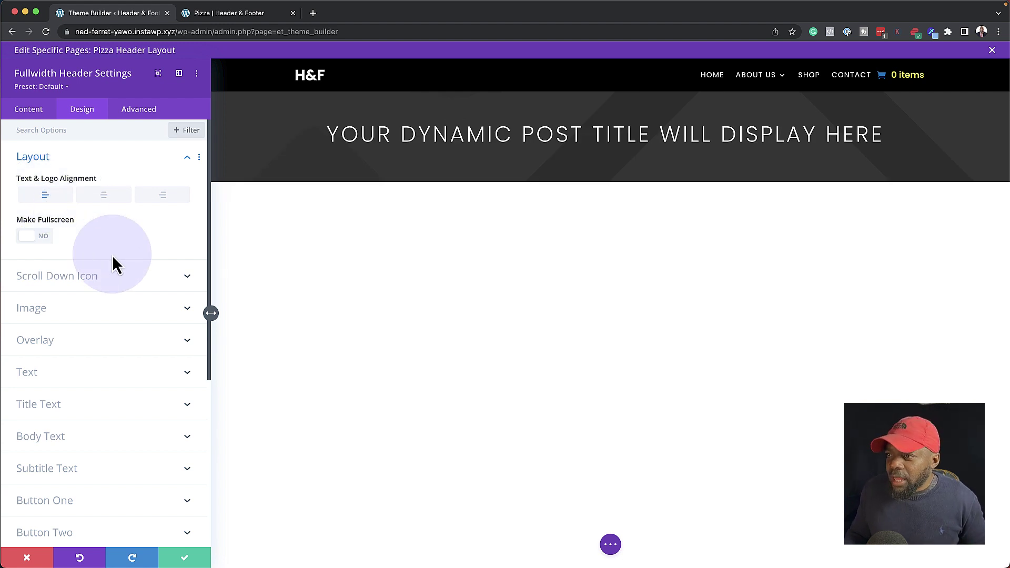
Step: Link top and bottom padding and raise both to 10%
scroll(113, 258, down, 1)
scroll(113, 258, down, 8)
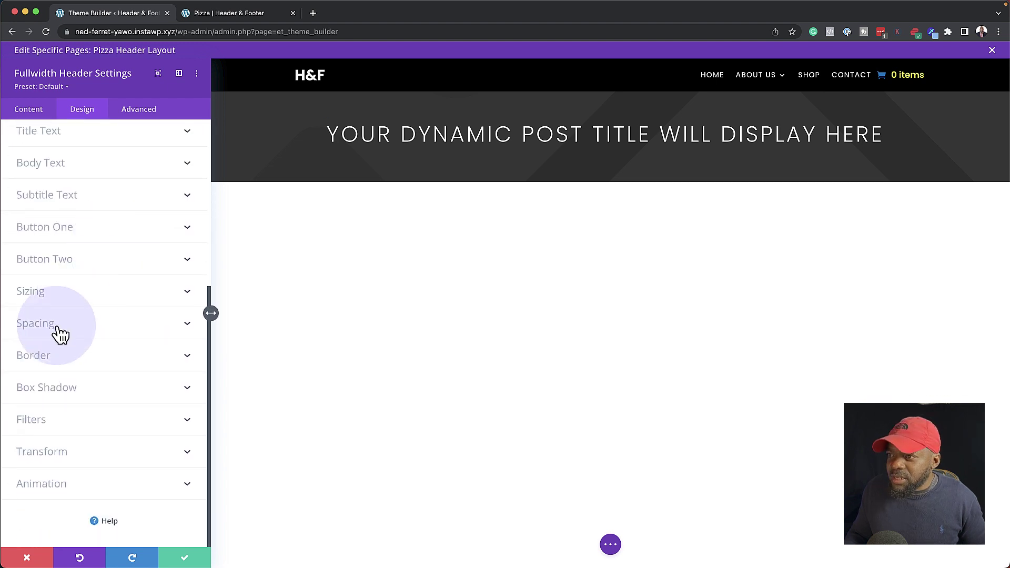
click(60, 331)
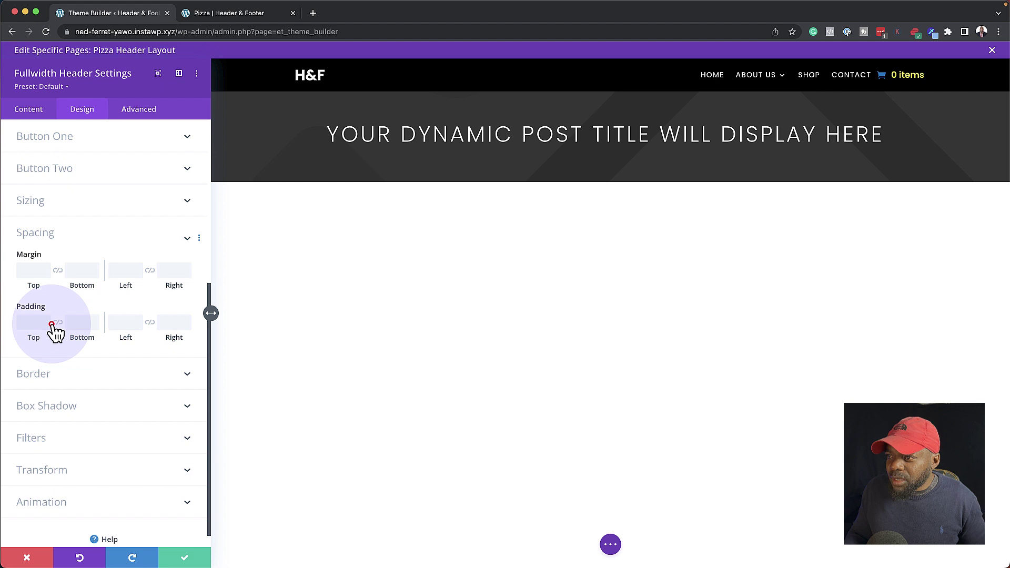
click(34, 305)
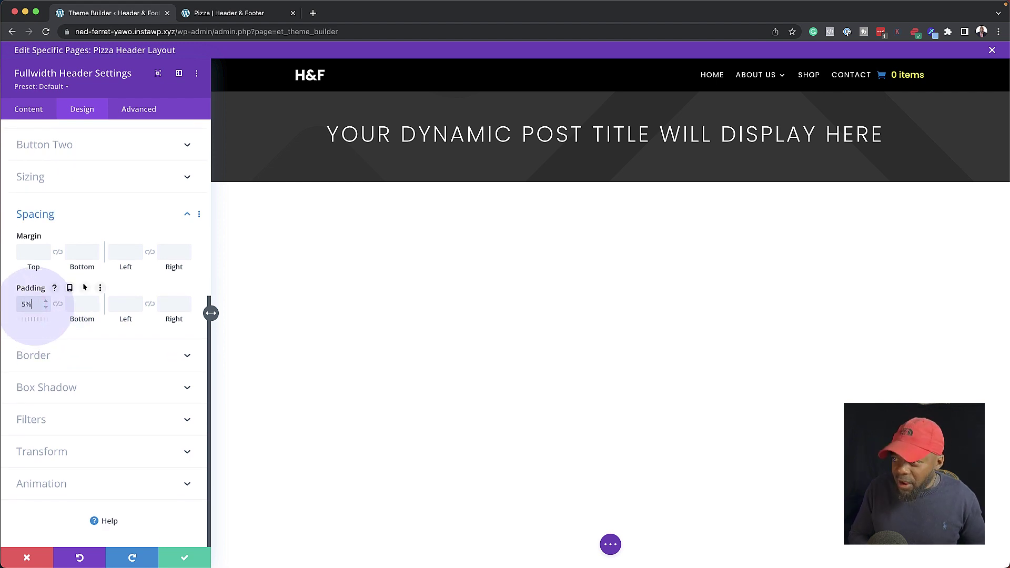
click(57, 303)
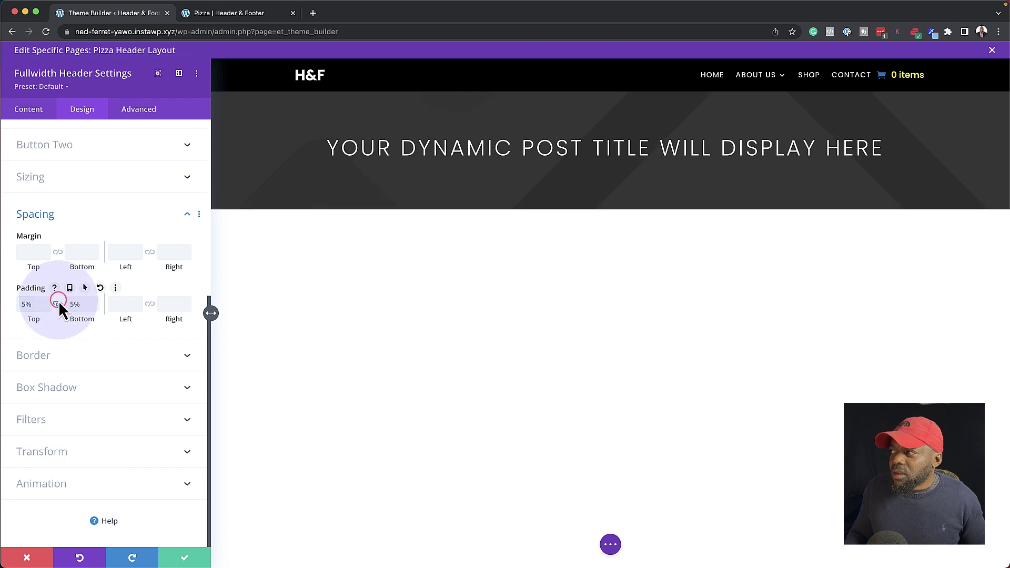
click(95, 302)
click(95, 302)
click(95, 302)
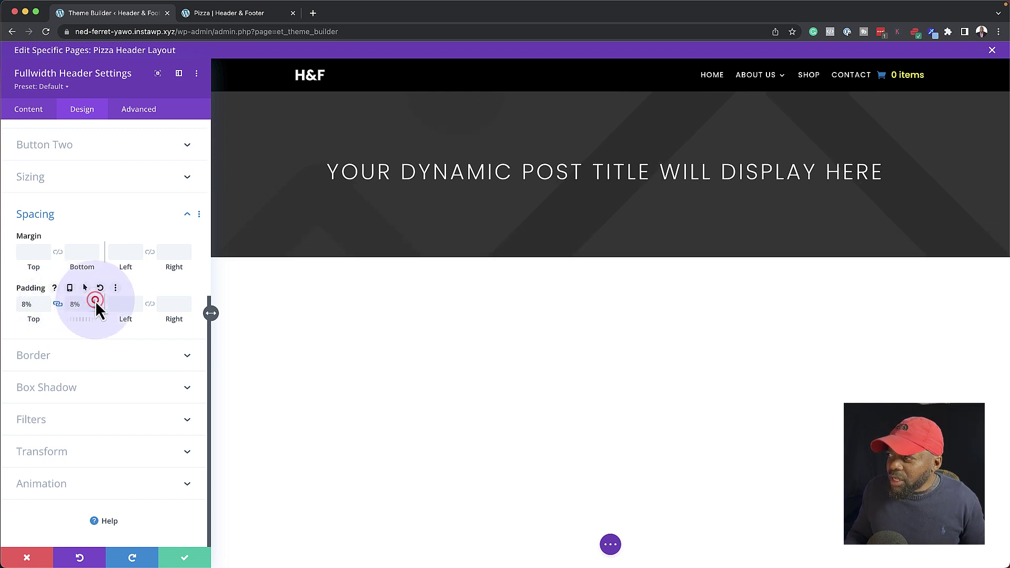
click(95, 302)
click(95, 302)
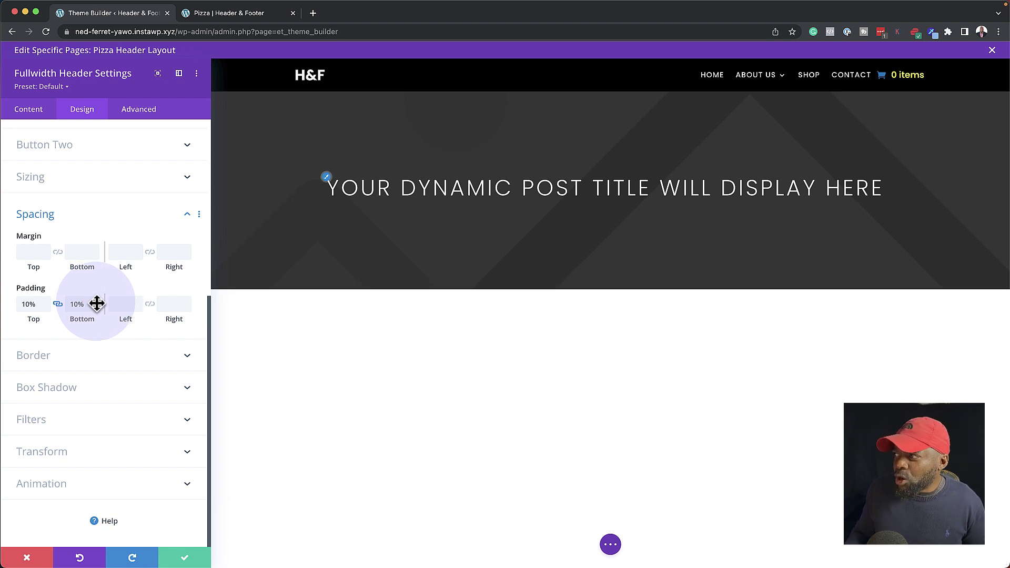
Step: Slightly reduce the header's bottom padding, exit the layout and save the Theme Builder changes
click(188, 559)
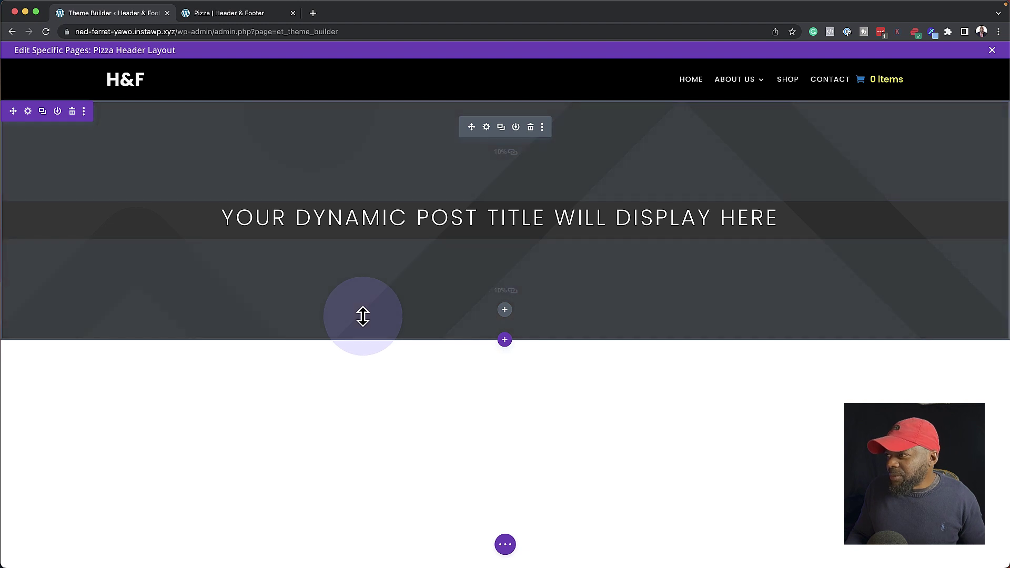
drag(363, 315, 363, 307)
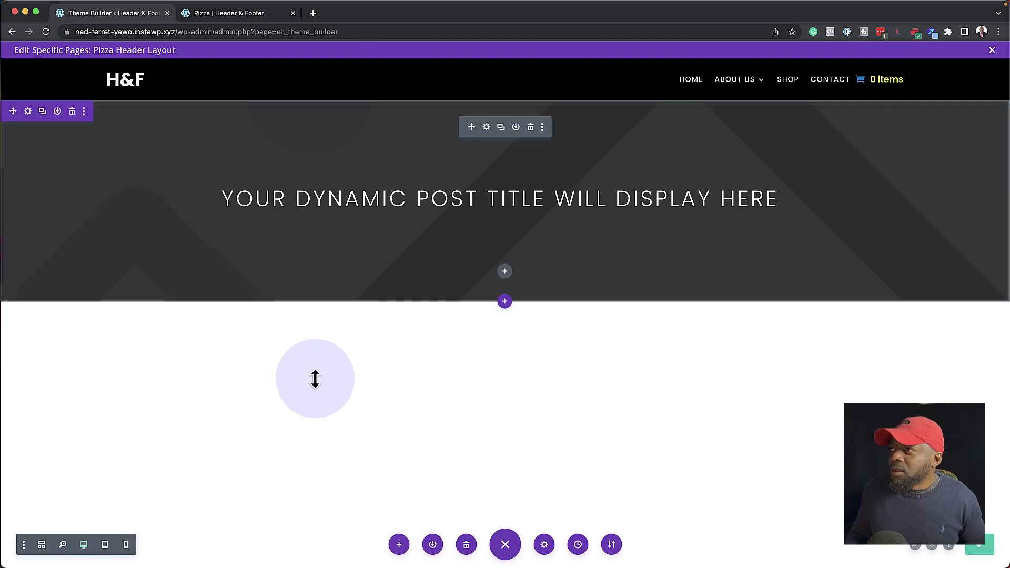
click(993, 50)
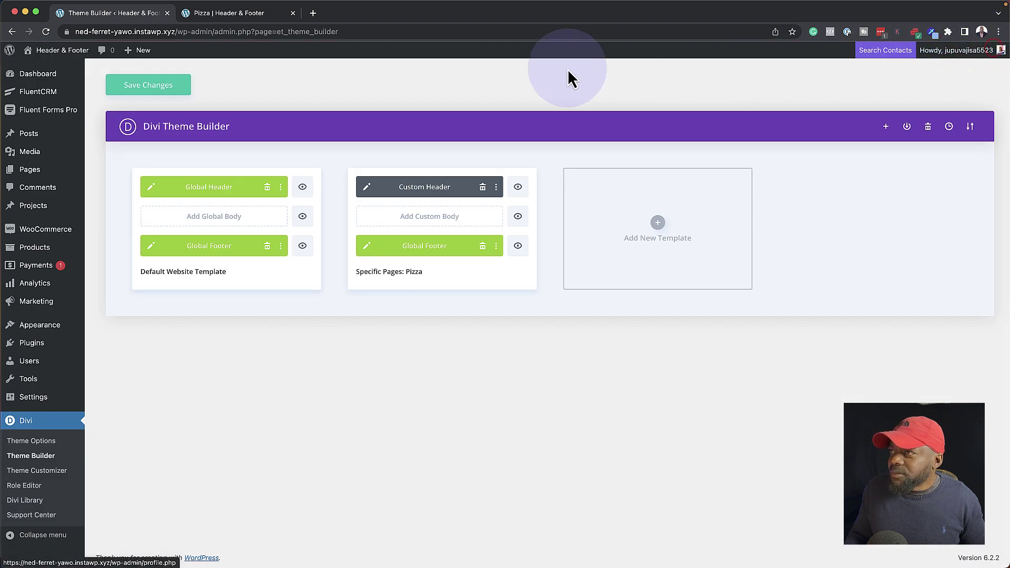
click(168, 86)
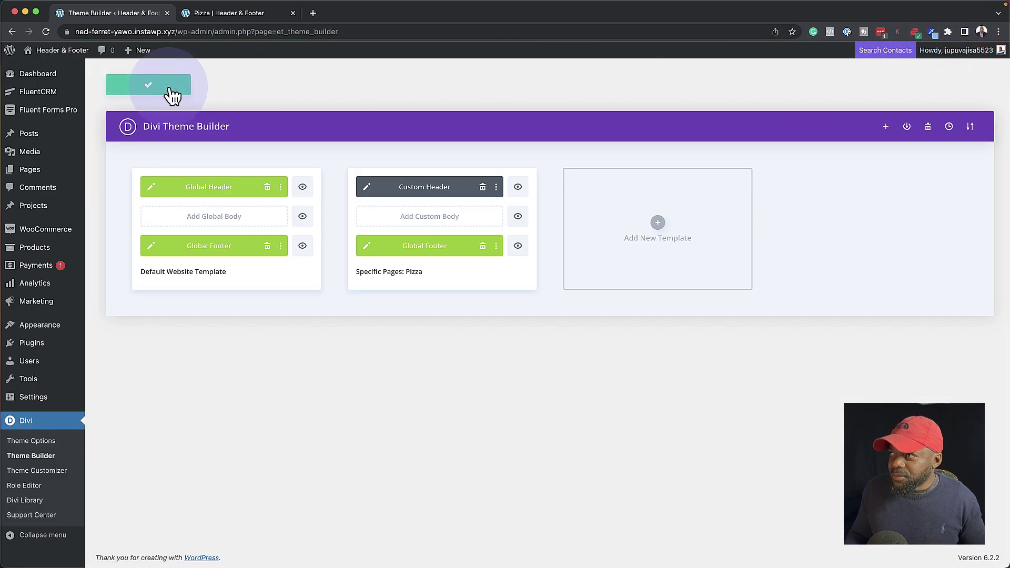
click(253, 14)
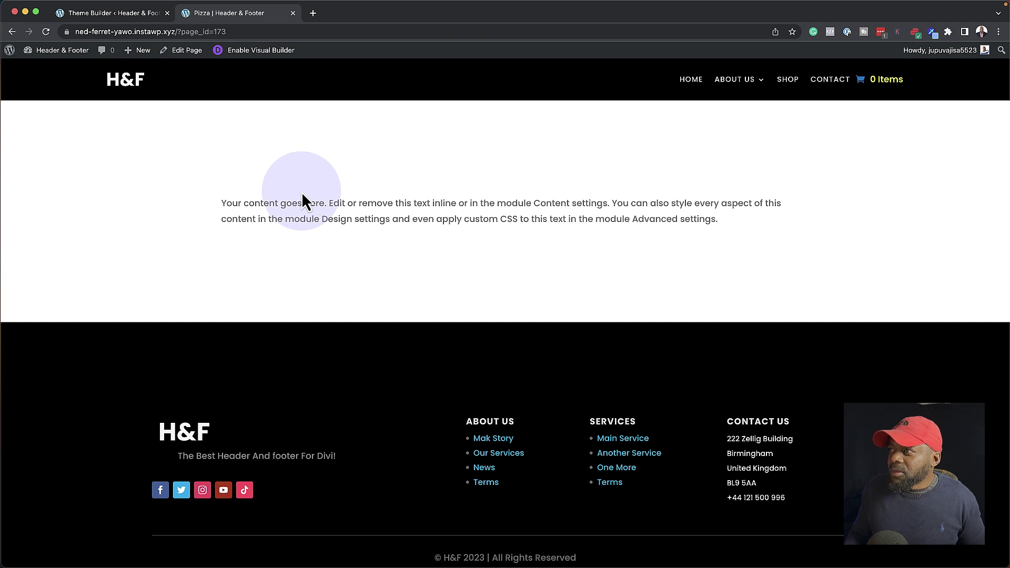
Step: Reload the live Pizza page and scroll through it to check the new dark PIZZA title banner
click(46, 32)
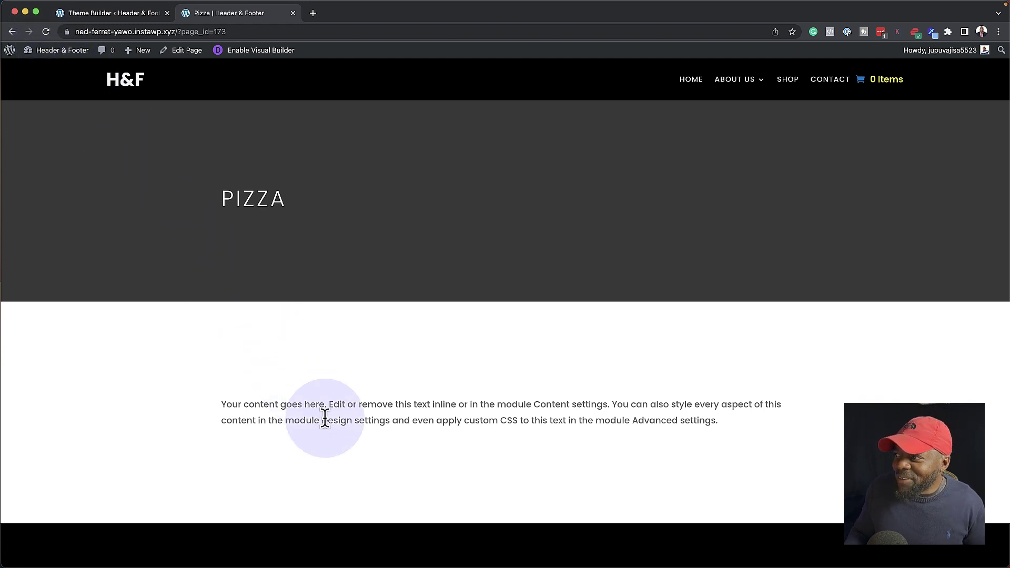
scroll(323, 419, down, 1)
scroll(326, 421, down, 2)
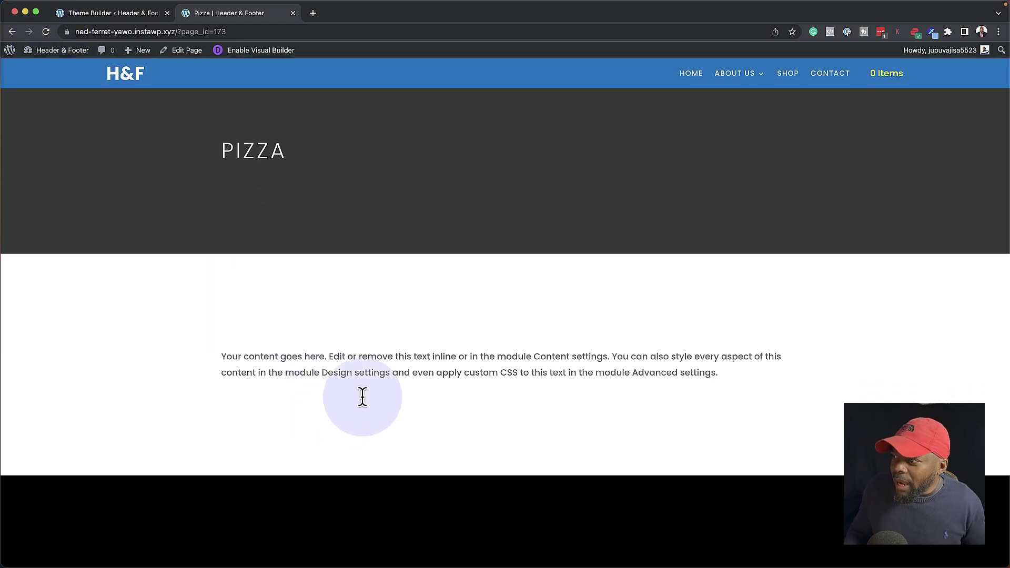
scroll(382, 391, down, 5)
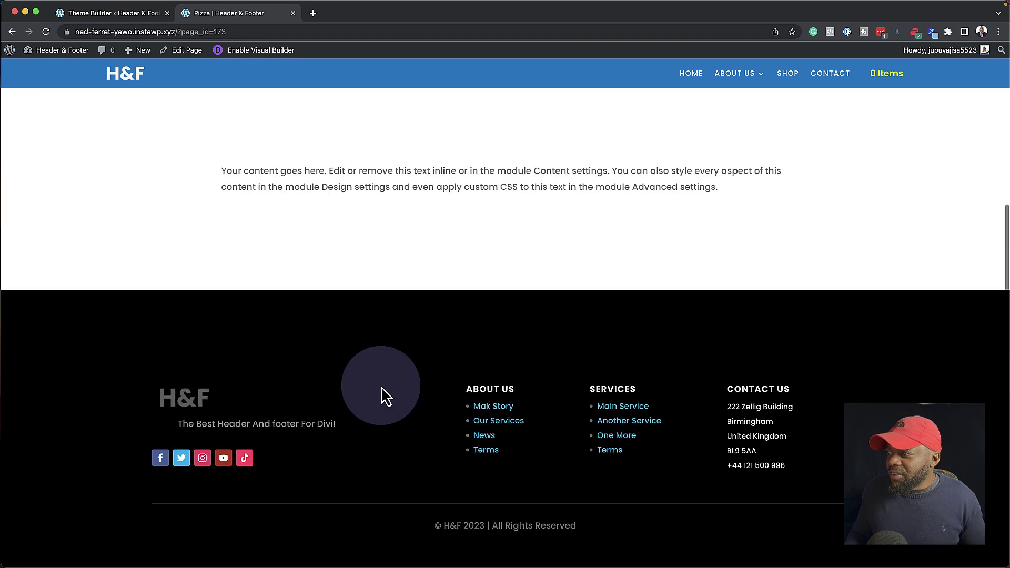
scroll(382, 390, up, 6)
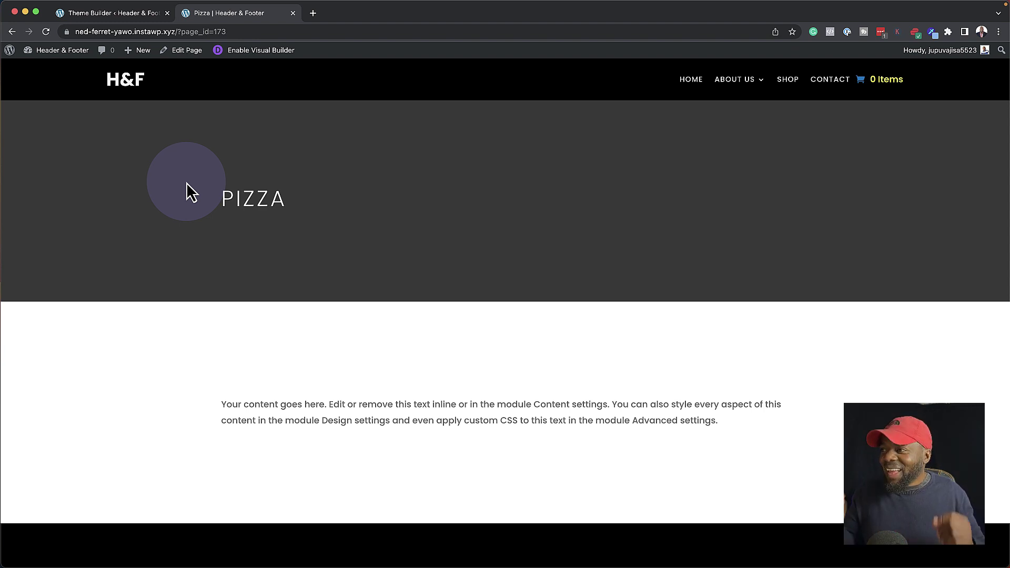
Step: Edit the Pizza page, set the pizza photo as its featured image, and publish it
click(190, 52)
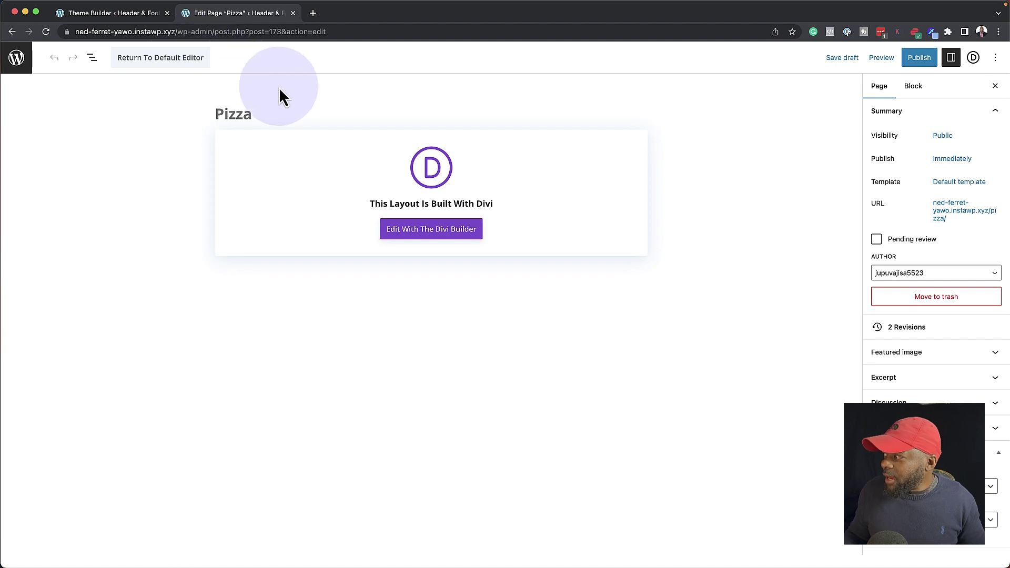
click(930, 352)
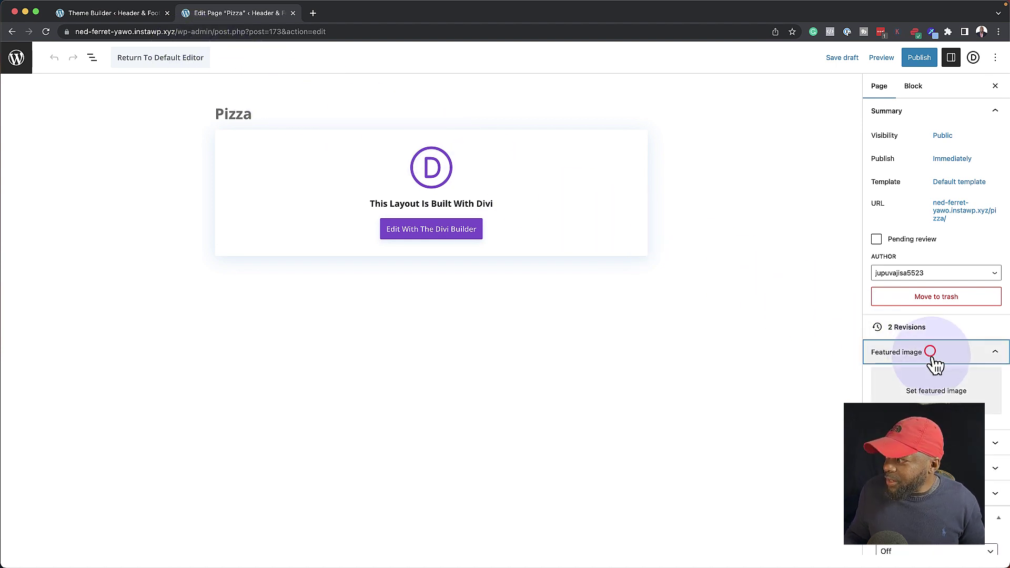
click(939, 394)
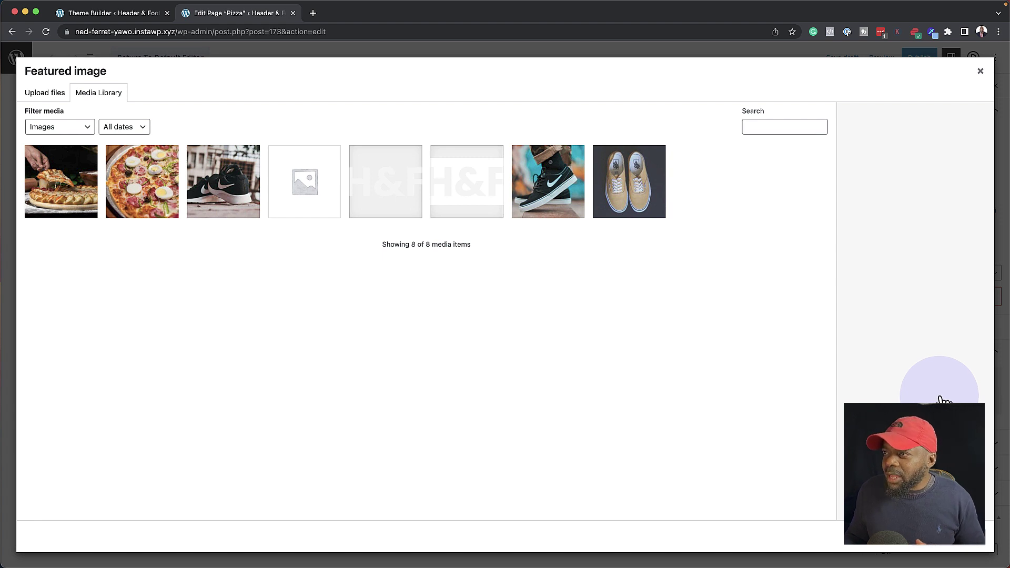
click(158, 194)
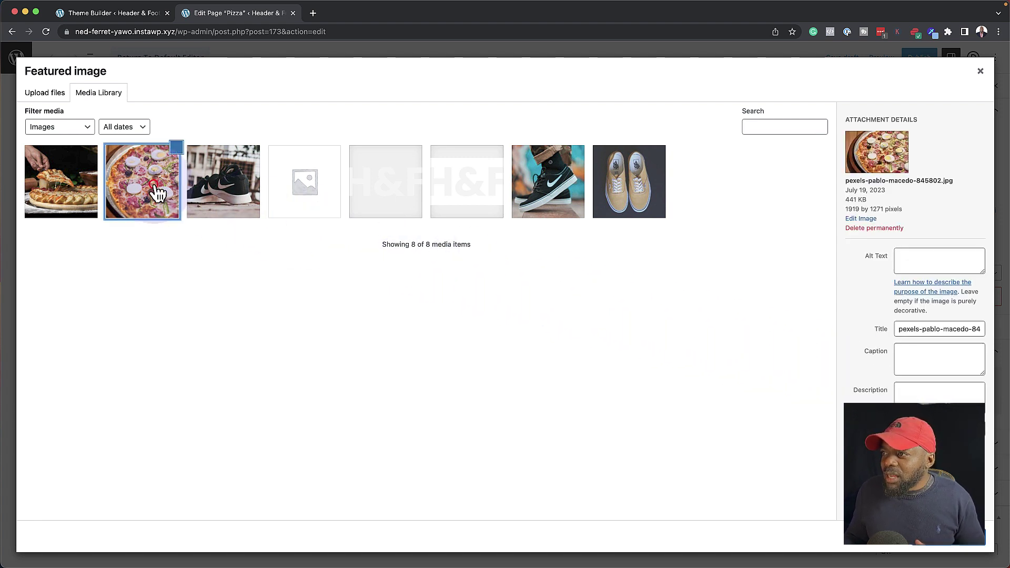
click(943, 550)
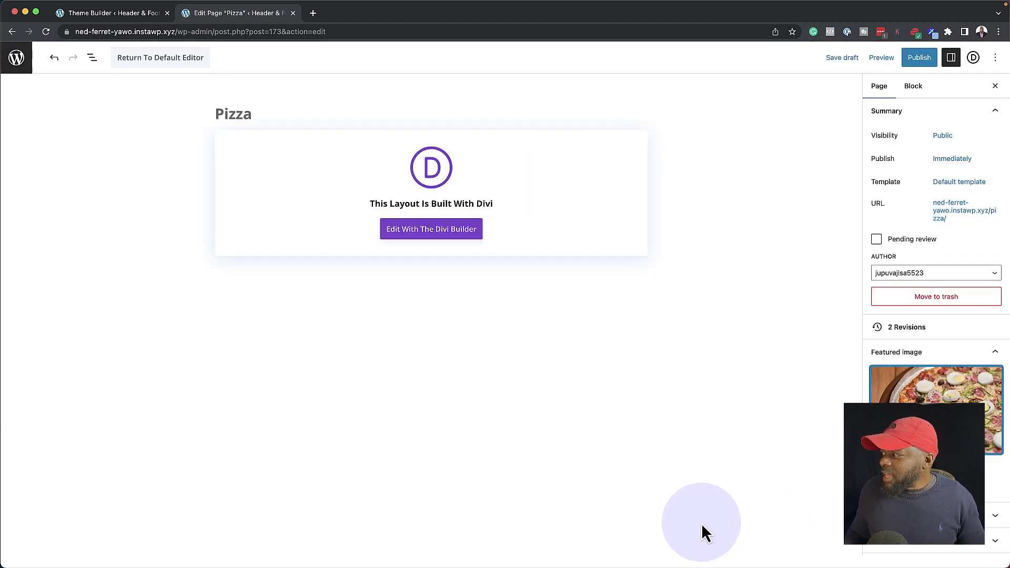
click(924, 59)
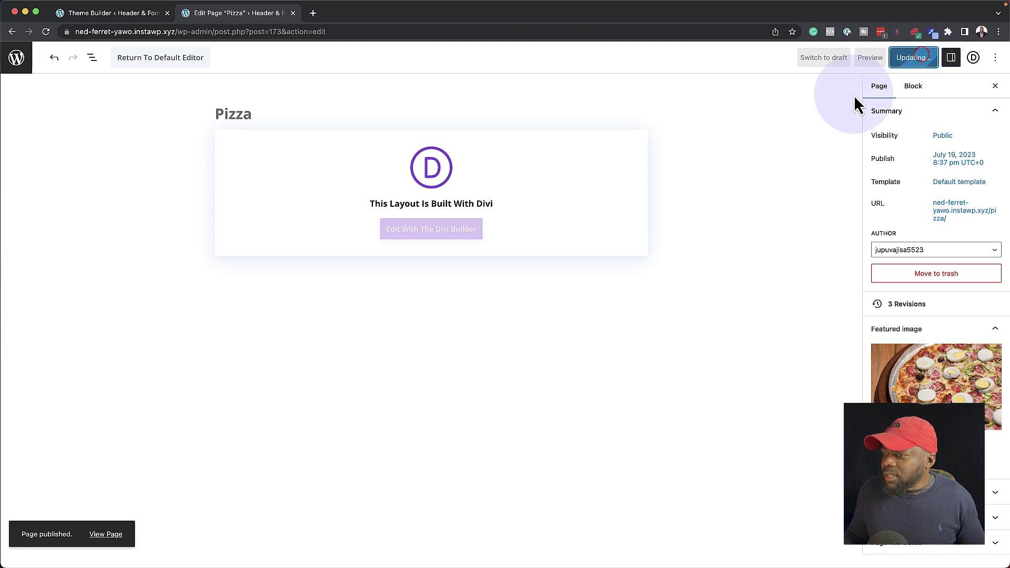
Step: View the updated Pizza page and scroll to see the pizza image behind the PIZZA banner
click(105, 535)
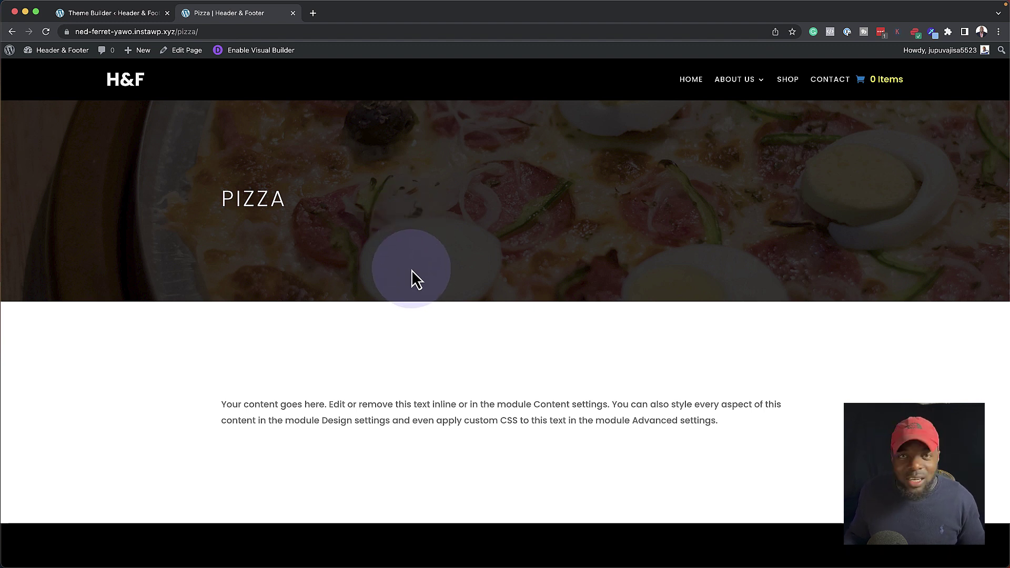
scroll(413, 272, down, 2)
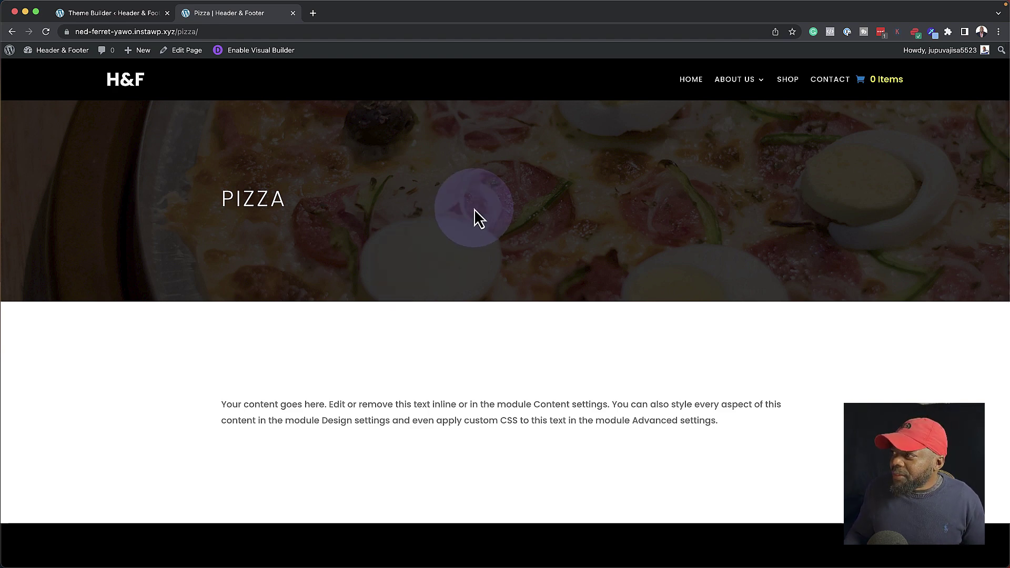
Step: Edit the Custom Header for Specific Pages: Pizza and bring up the Fullwidth Header module settings
click(126, 12)
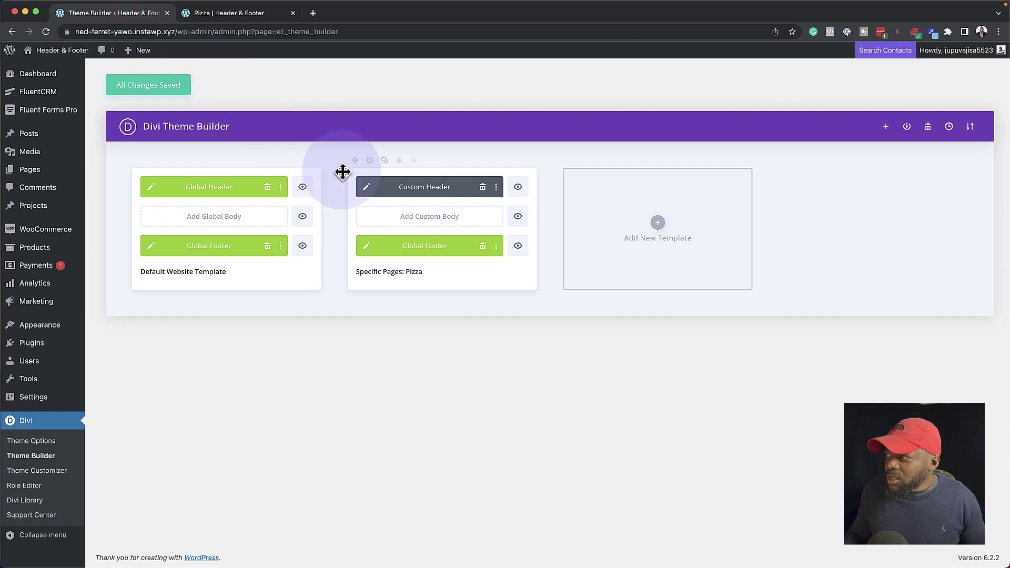
click(364, 188)
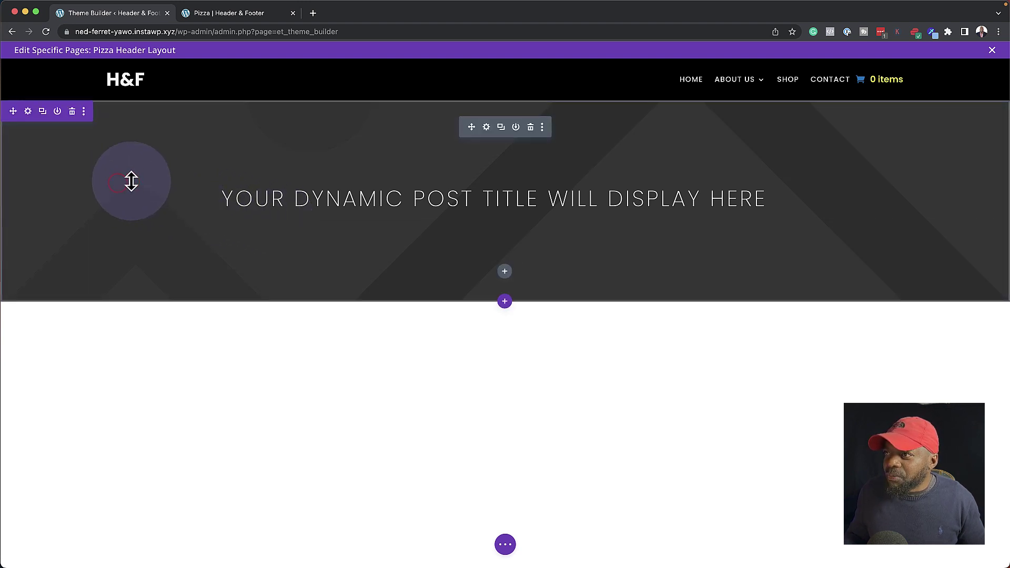
drag(487, 129, 488, 127)
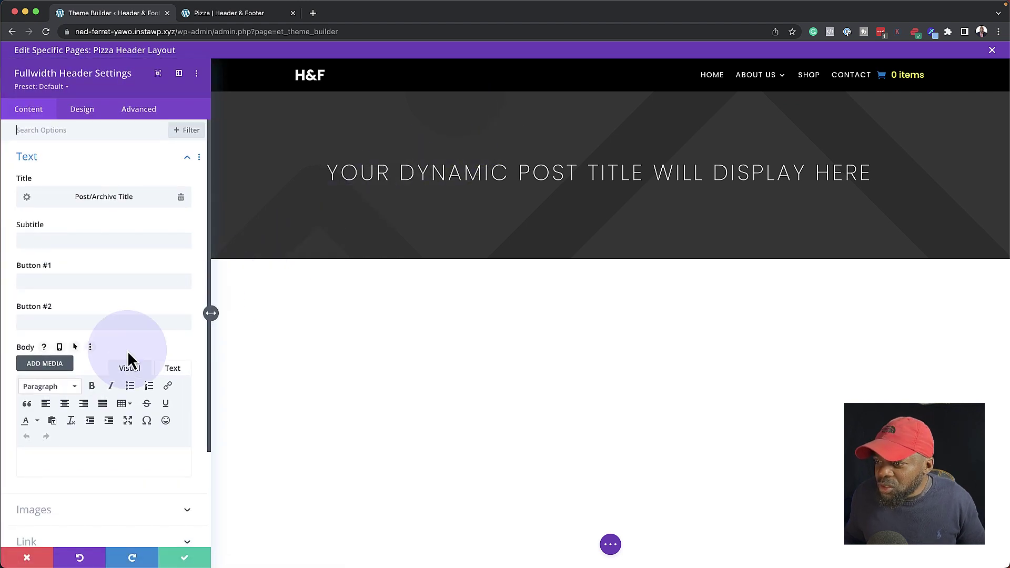
scroll(127, 352, down, 3)
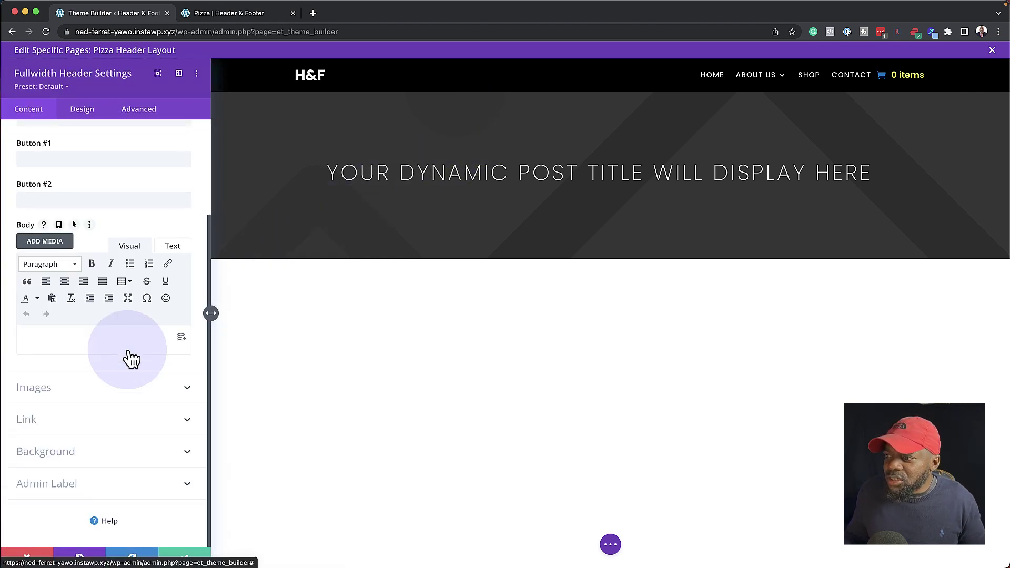
Step: Delete the header's dark background colour and add a background gradient instead
click(80, 453)
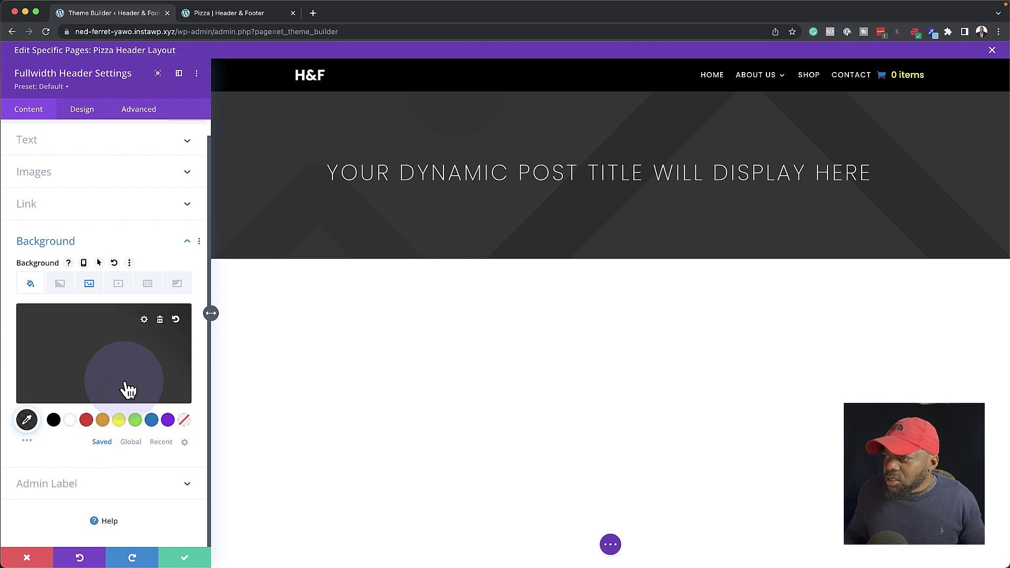
click(161, 320)
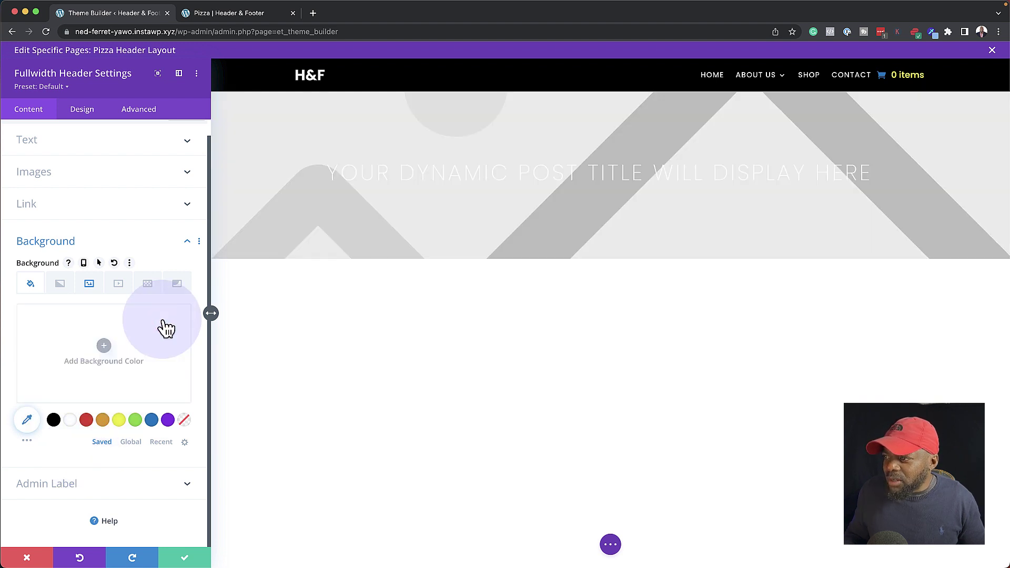
click(58, 285)
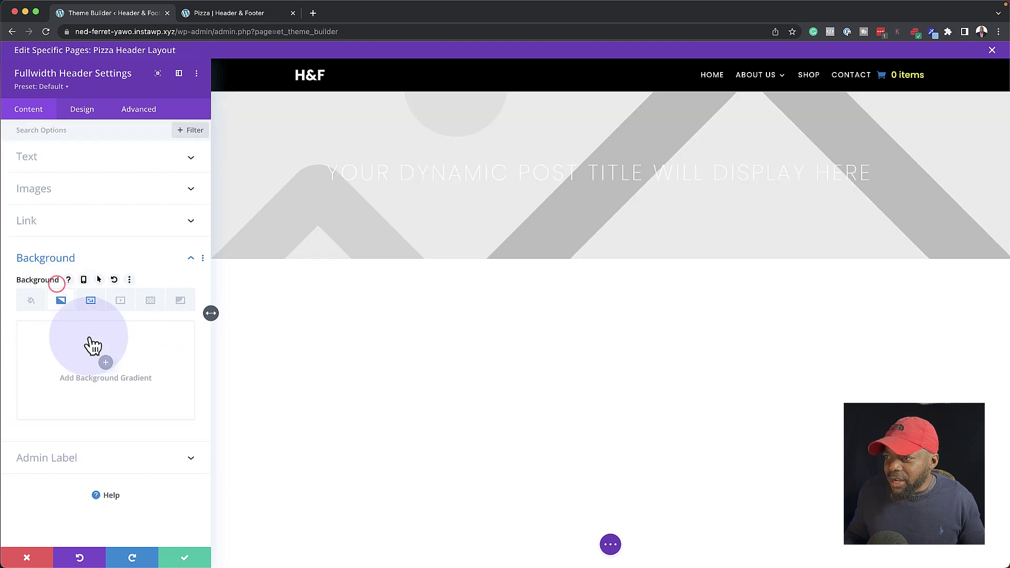
click(105, 363)
Step: Set the gradient's starting stop to black and its ending stop to transparent
click(22, 456)
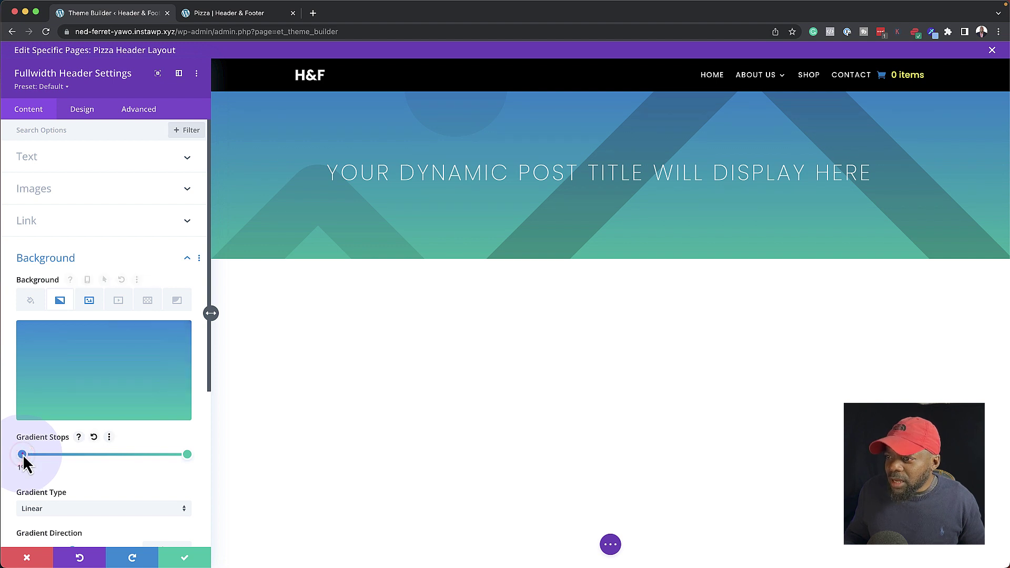
click(56, 366)
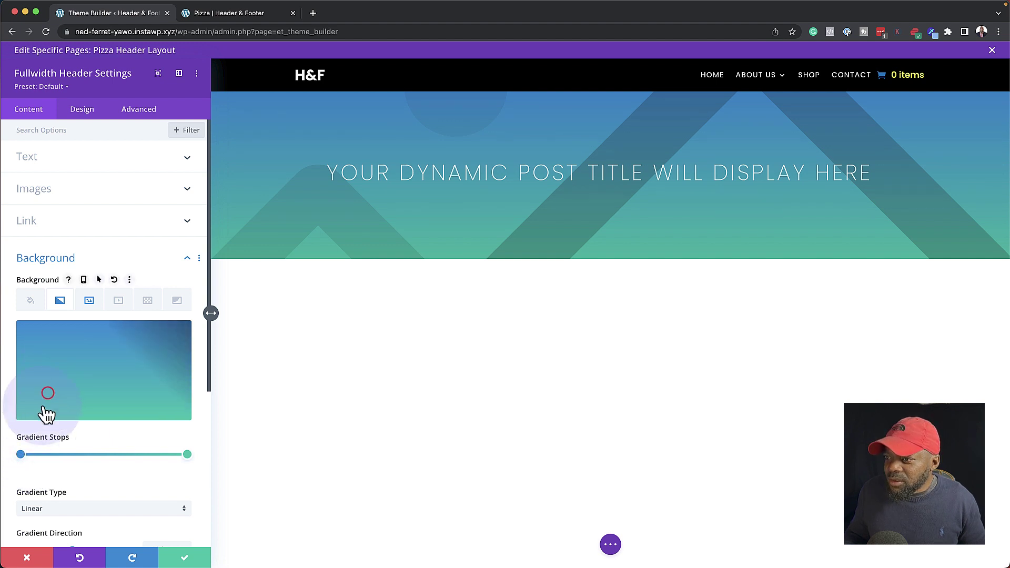
click(20, 454)
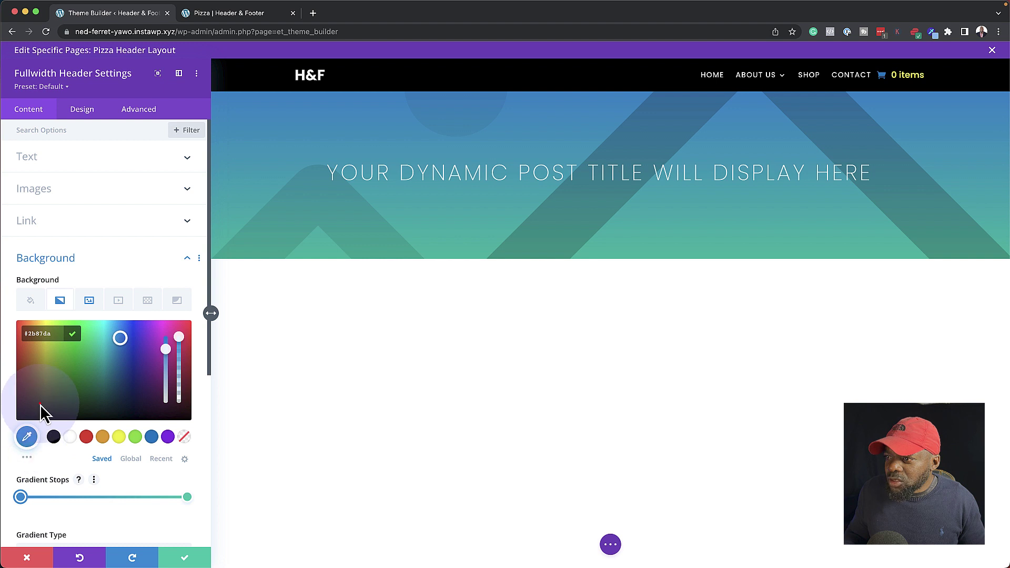
click(19, 417)
click(13, 430)
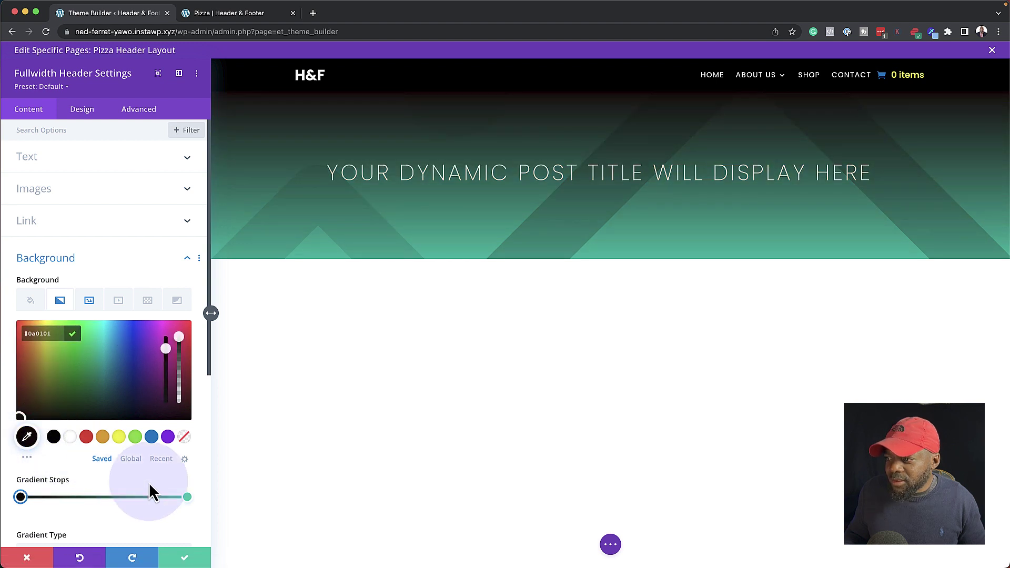
click(187, 498)
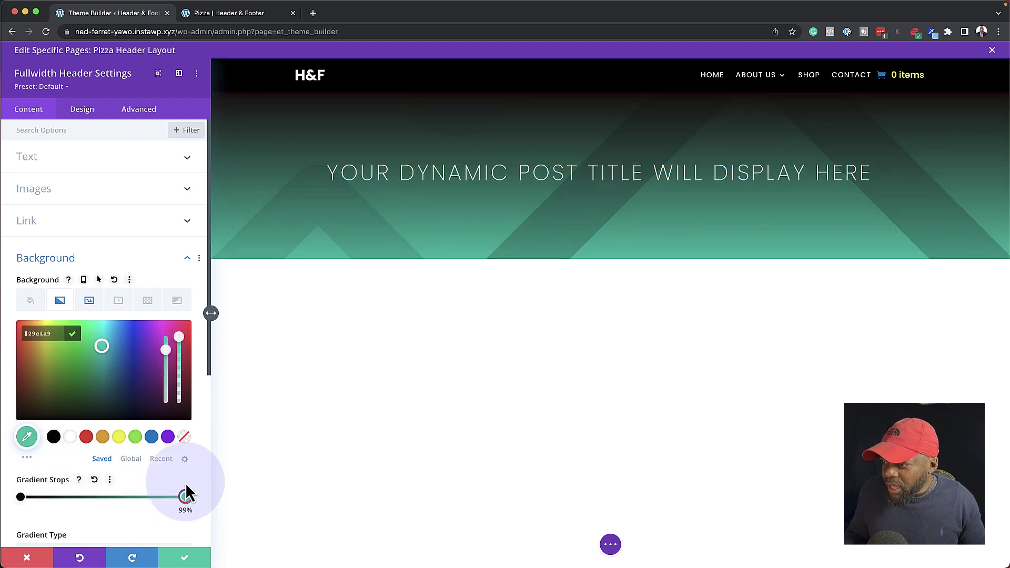
click(185, 437)
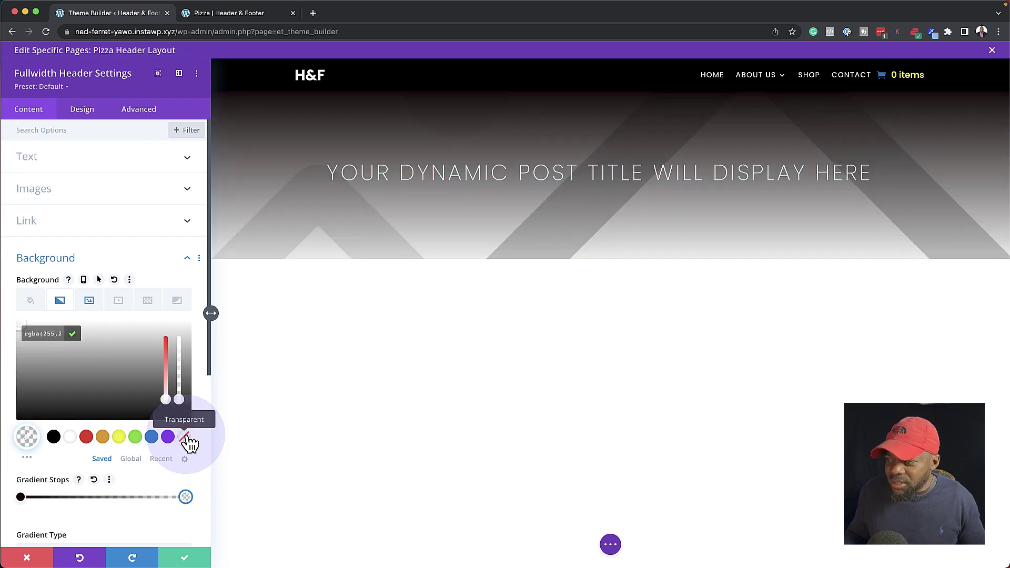
scroll(185, 439, down, 4)
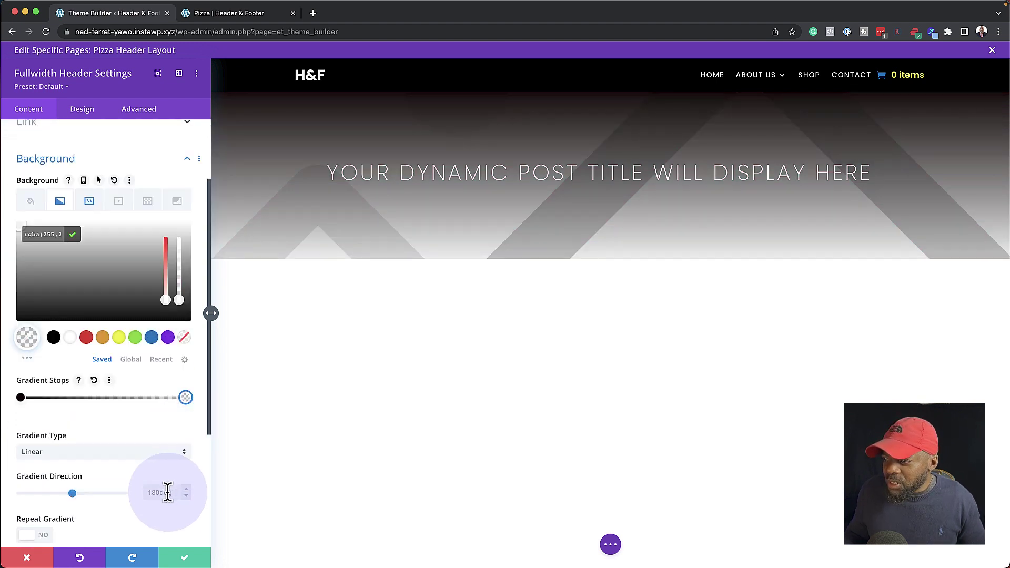
Step: Set the gradient direction to 90deg and place the gradient above the background image
click(167, 492)
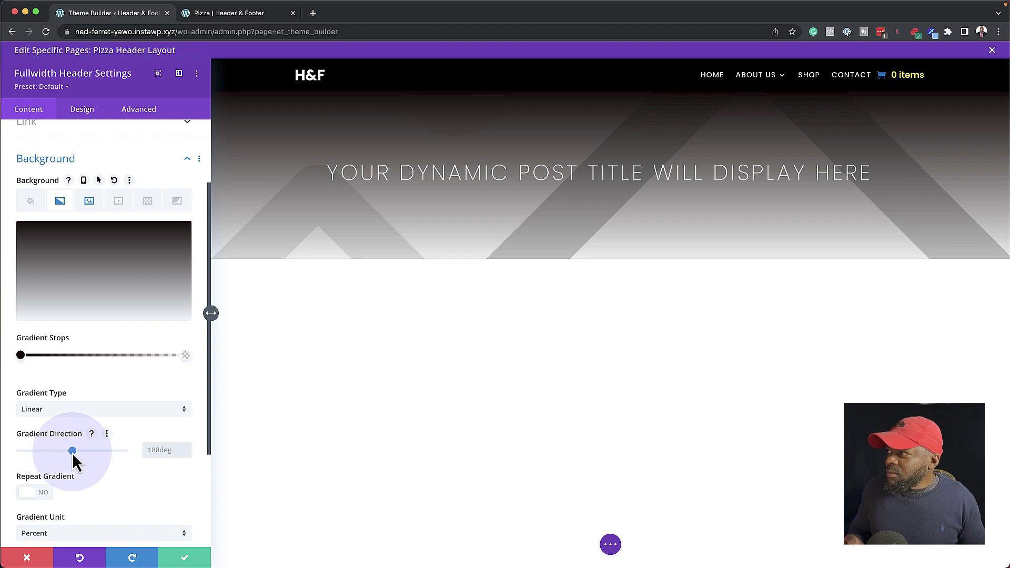
key(super+a)
text(90deg)
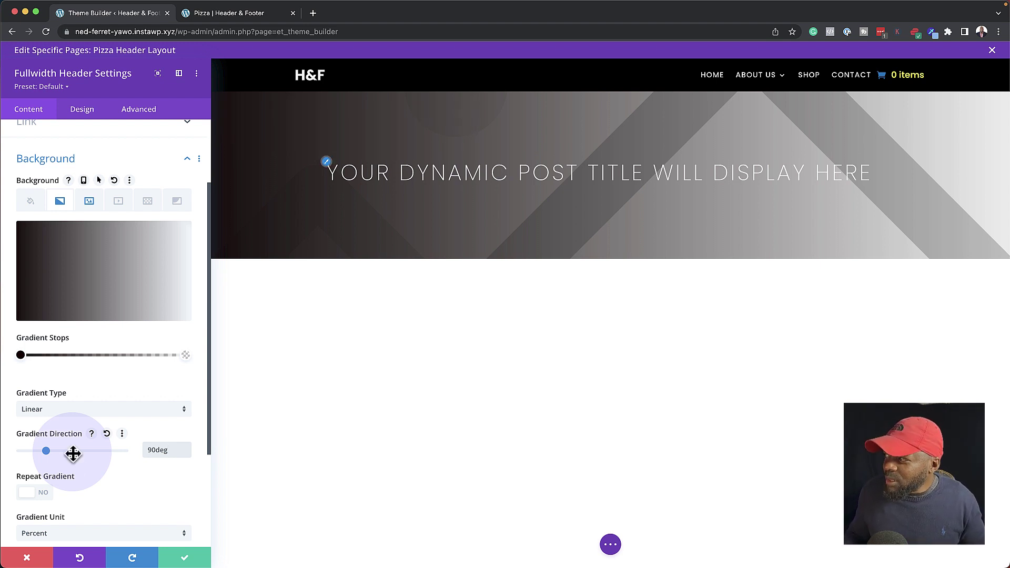
scroll(106, 500, down, 4)
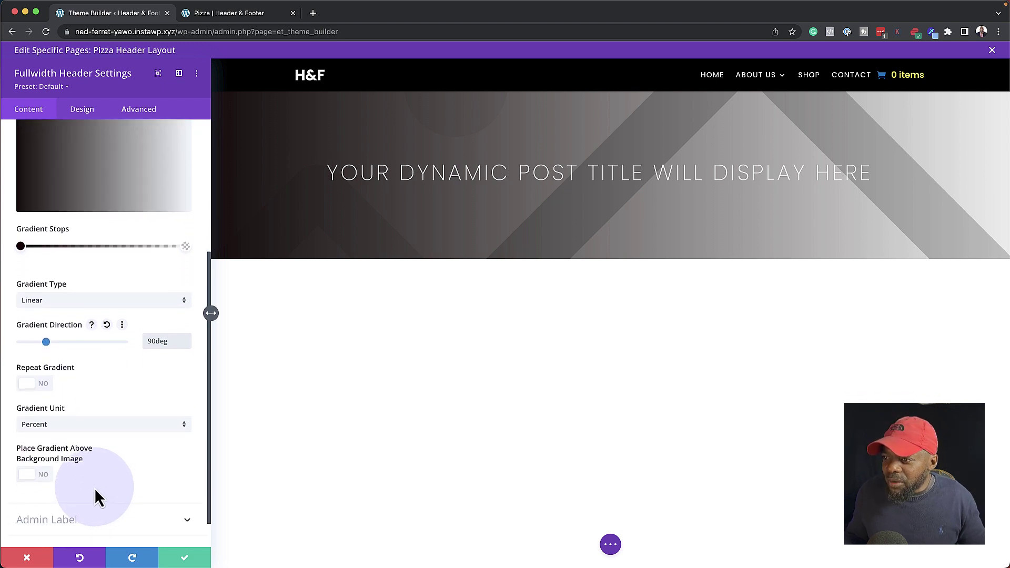
click(44, 474)
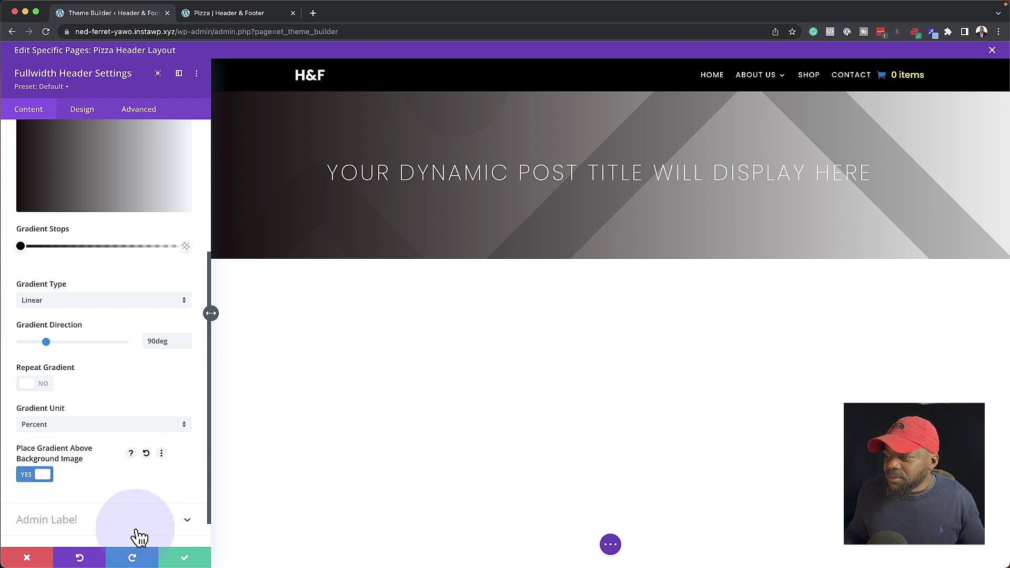
Step: Save the header module settings and reload the live Pizza page to see the gradient
click(185, 557)
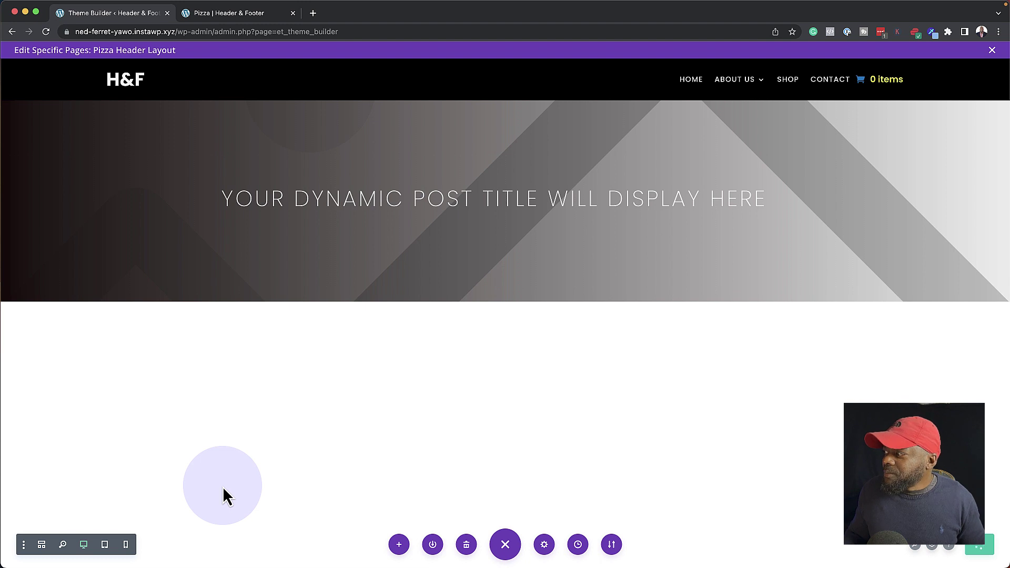
click(232, 14)
click(48, 33)
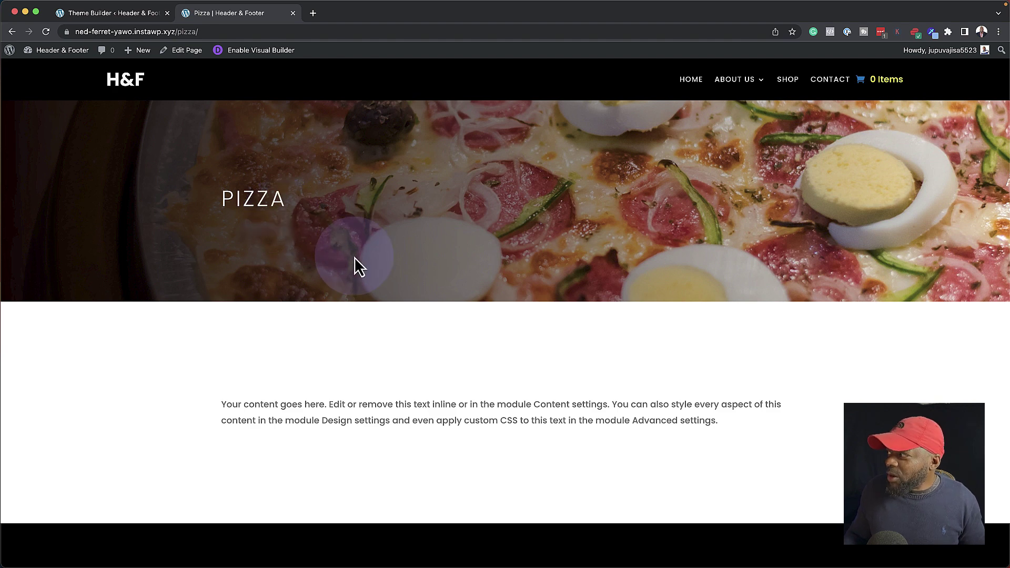
scroll(596, 386, down, 2)
scroll(594, 386, down, 1)
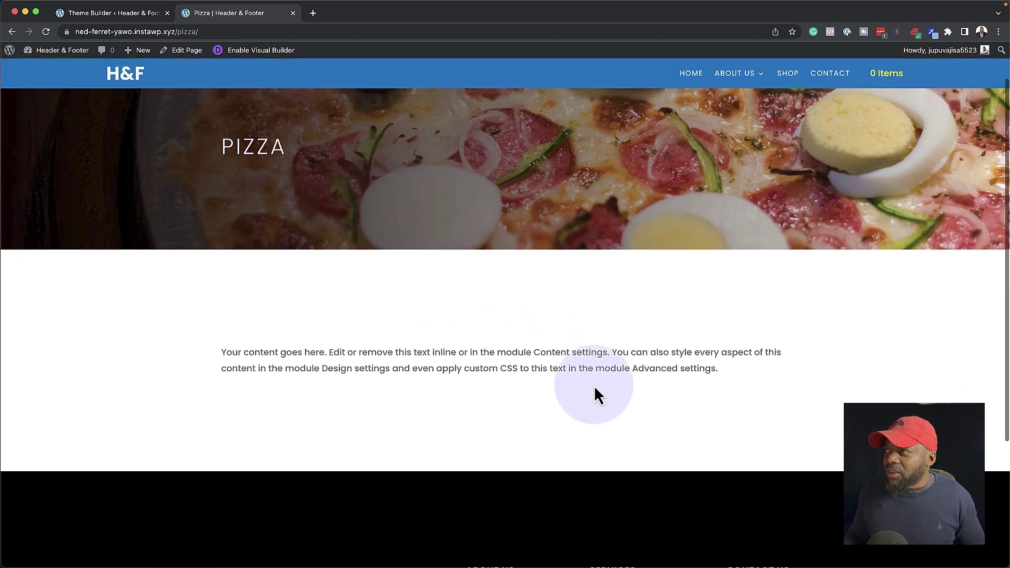
scroll(595, 386, up, 2)
scroll(595, 386, down, 3)
scroll(594, 395, down, 5)
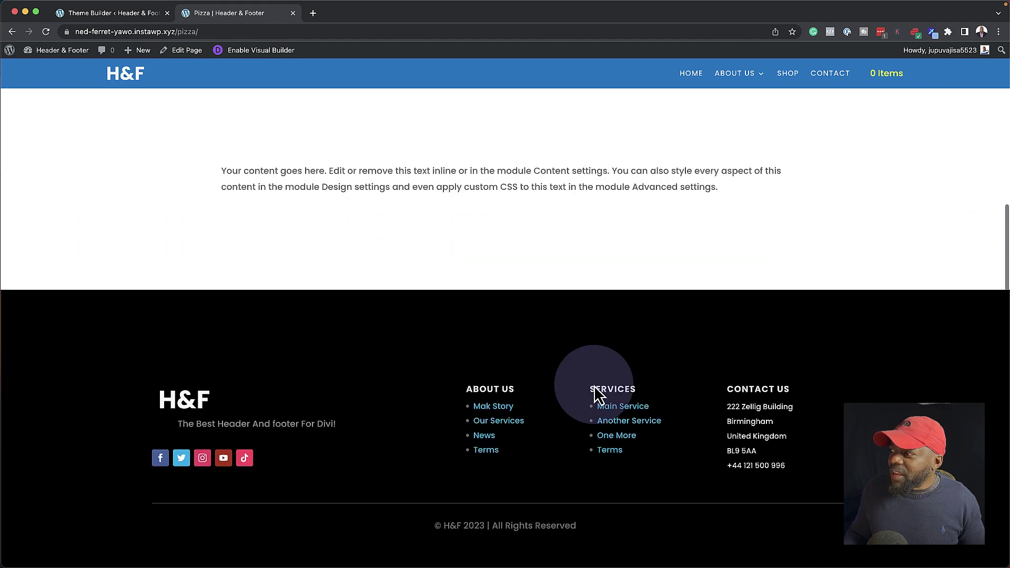
scroll(595, 388, up, 7)
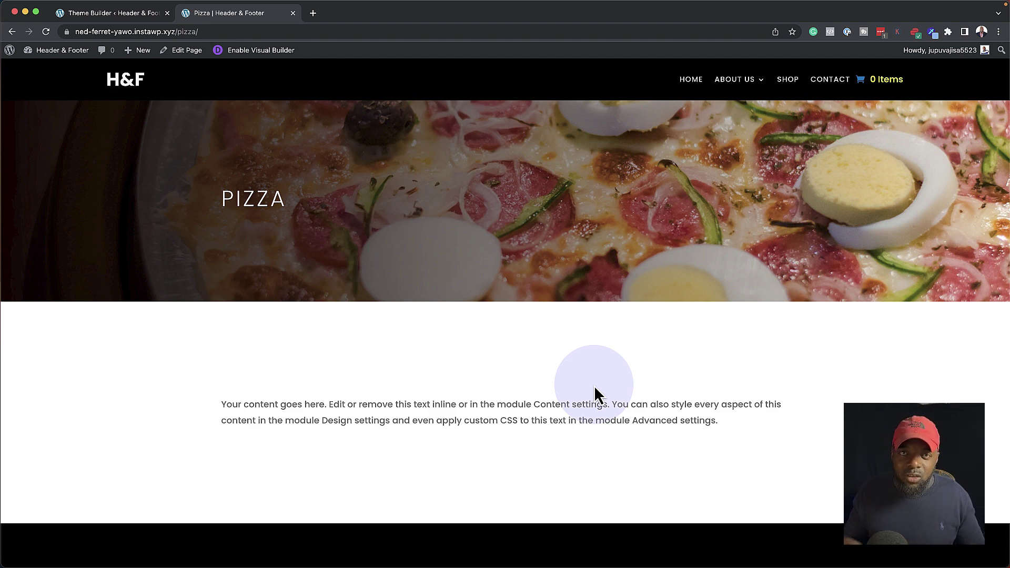
scroll(542, 349, down, 5)
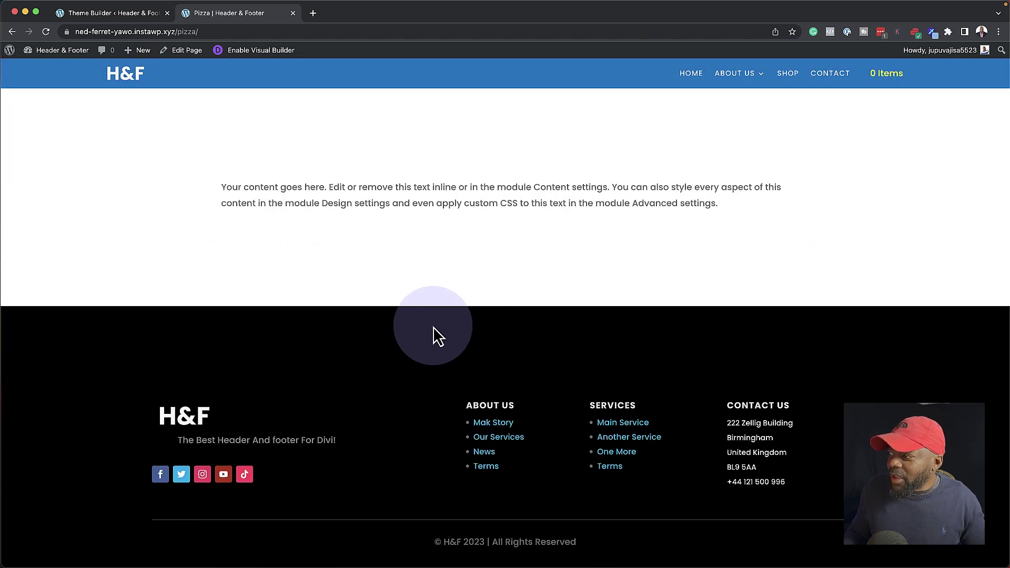
scroll(433, 327, up, 5)
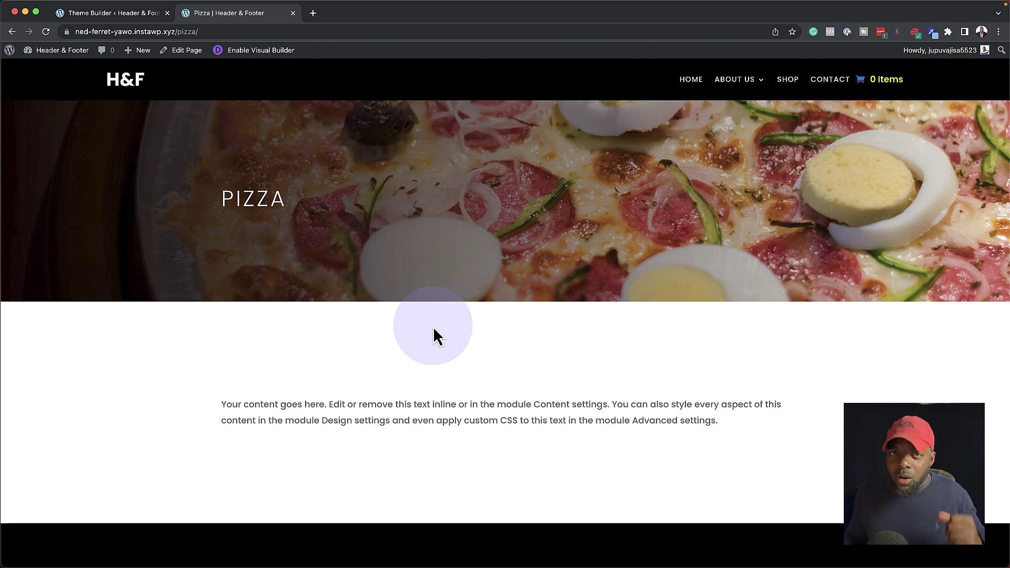
scroll(434, 331, down, 5)
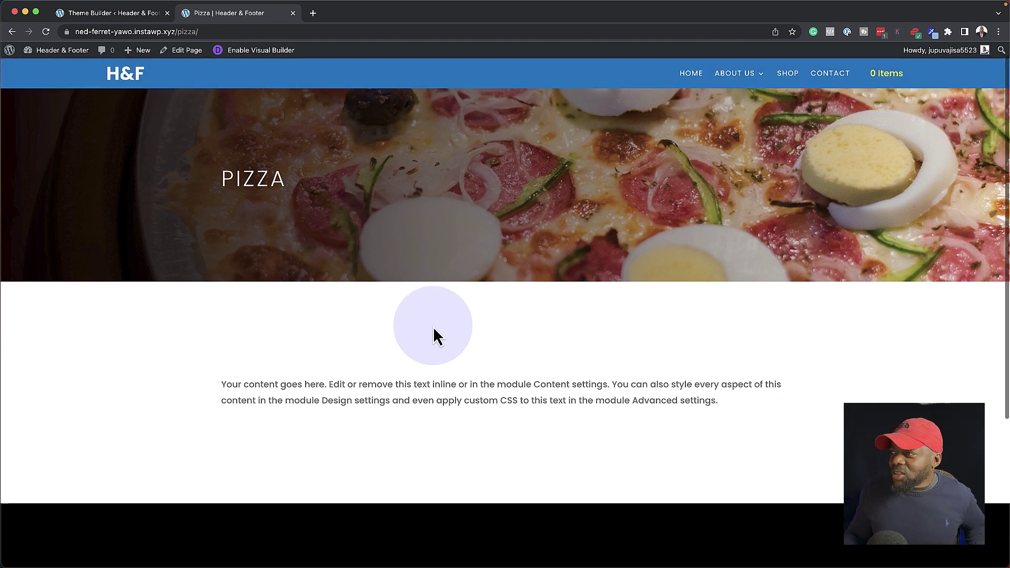
scroll(434, 330, up, 5)
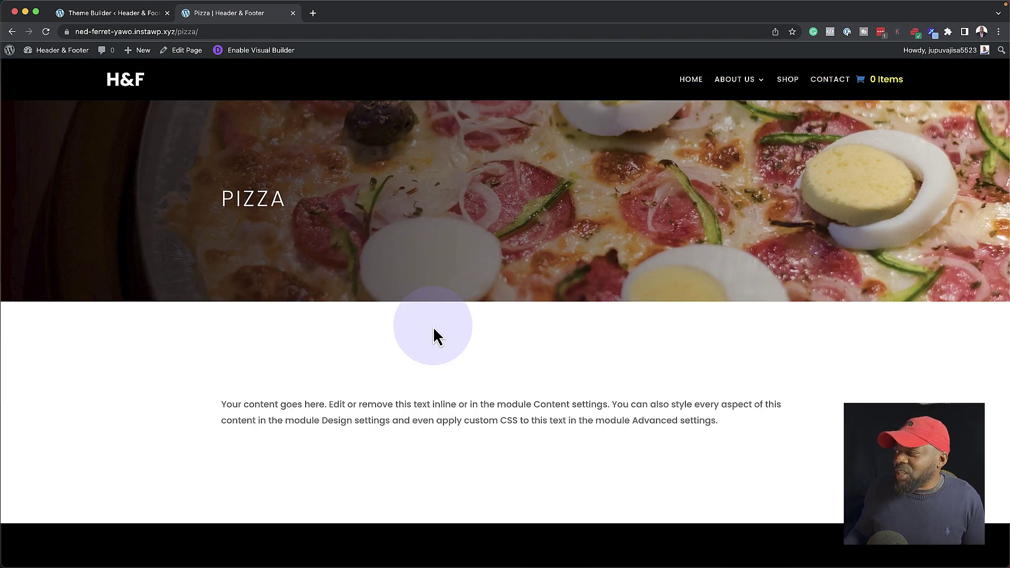
mouse_move(741, 82)
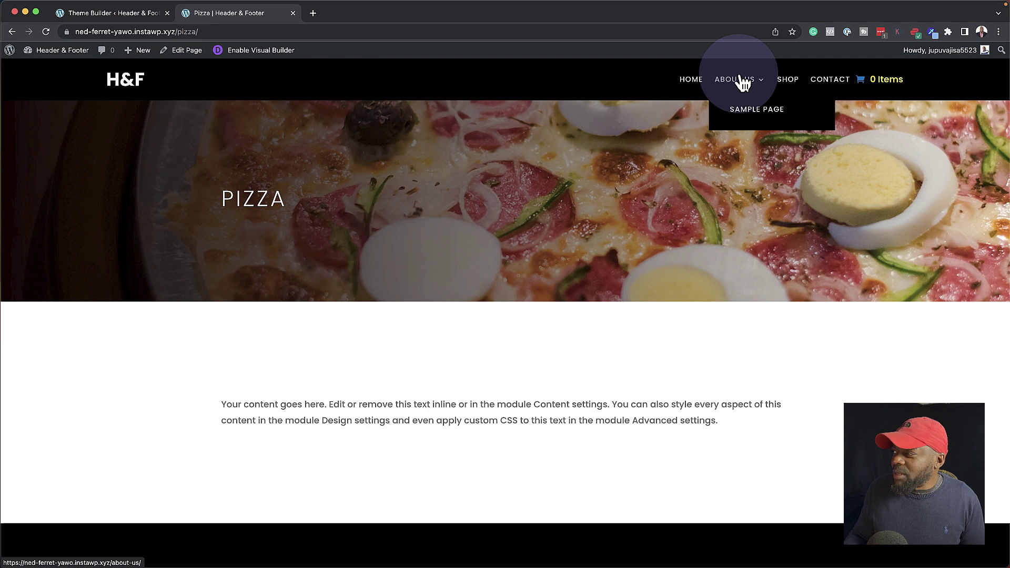